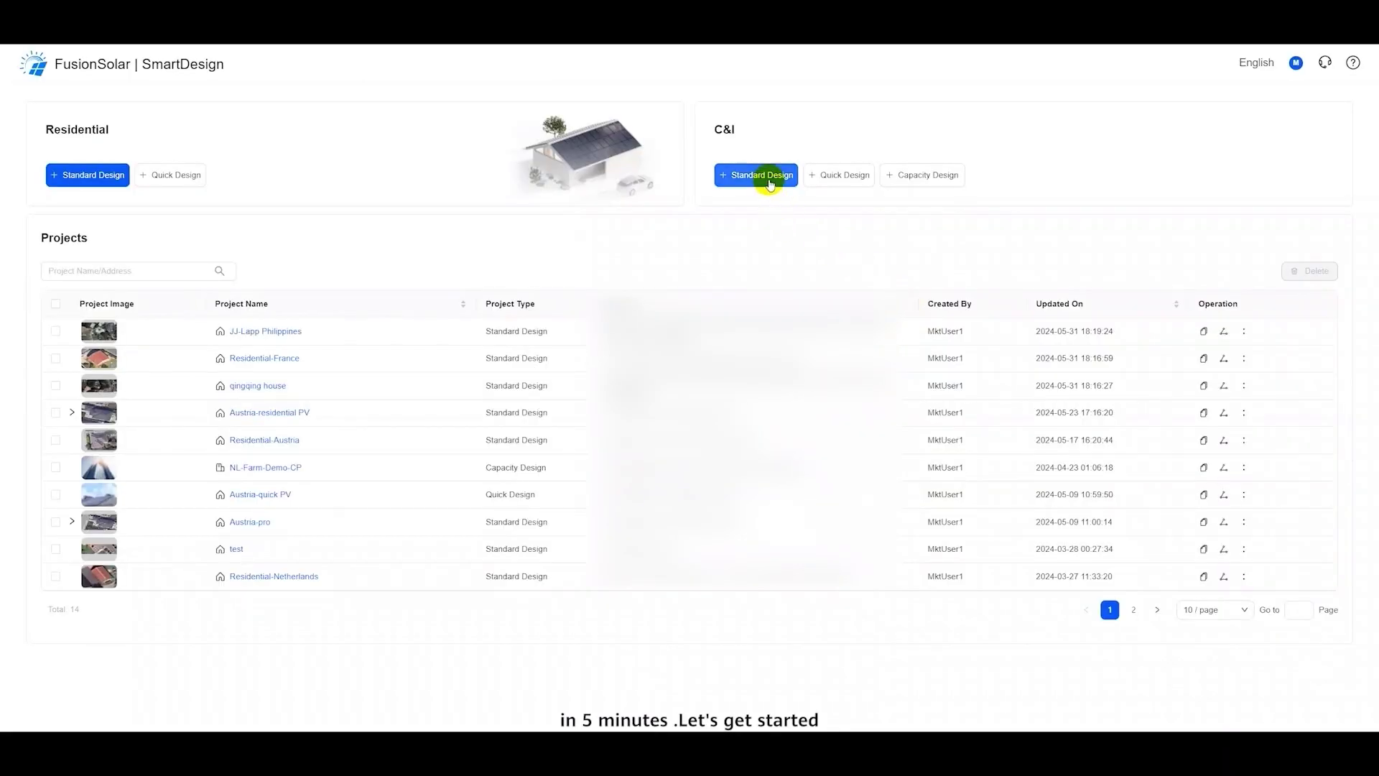
# Step: Create a C&I Standard Design project named 'spain-CI standard' and continue to Electricity Price & Consumption
pyautogui.click(768, 176)
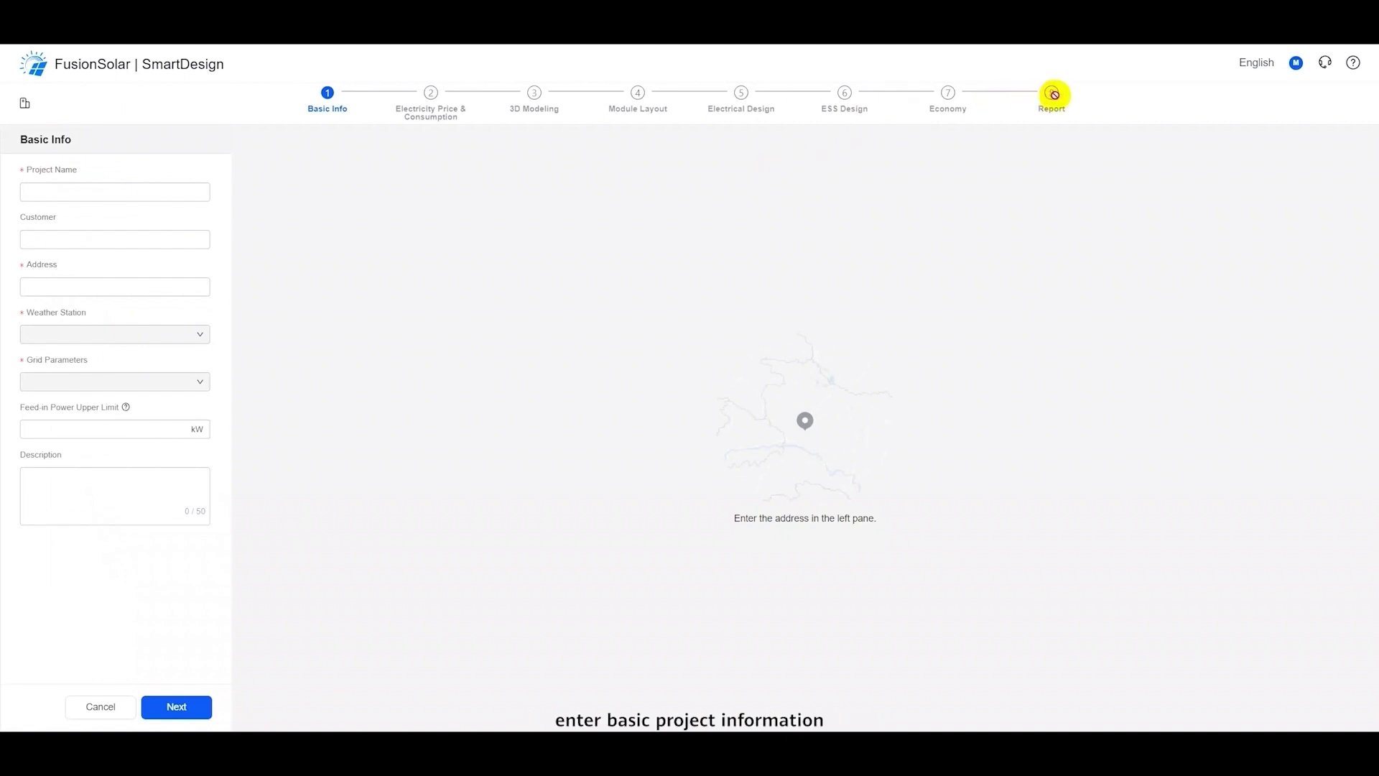
pyautogui.click(46, 191)
pyautogui.write('spain')
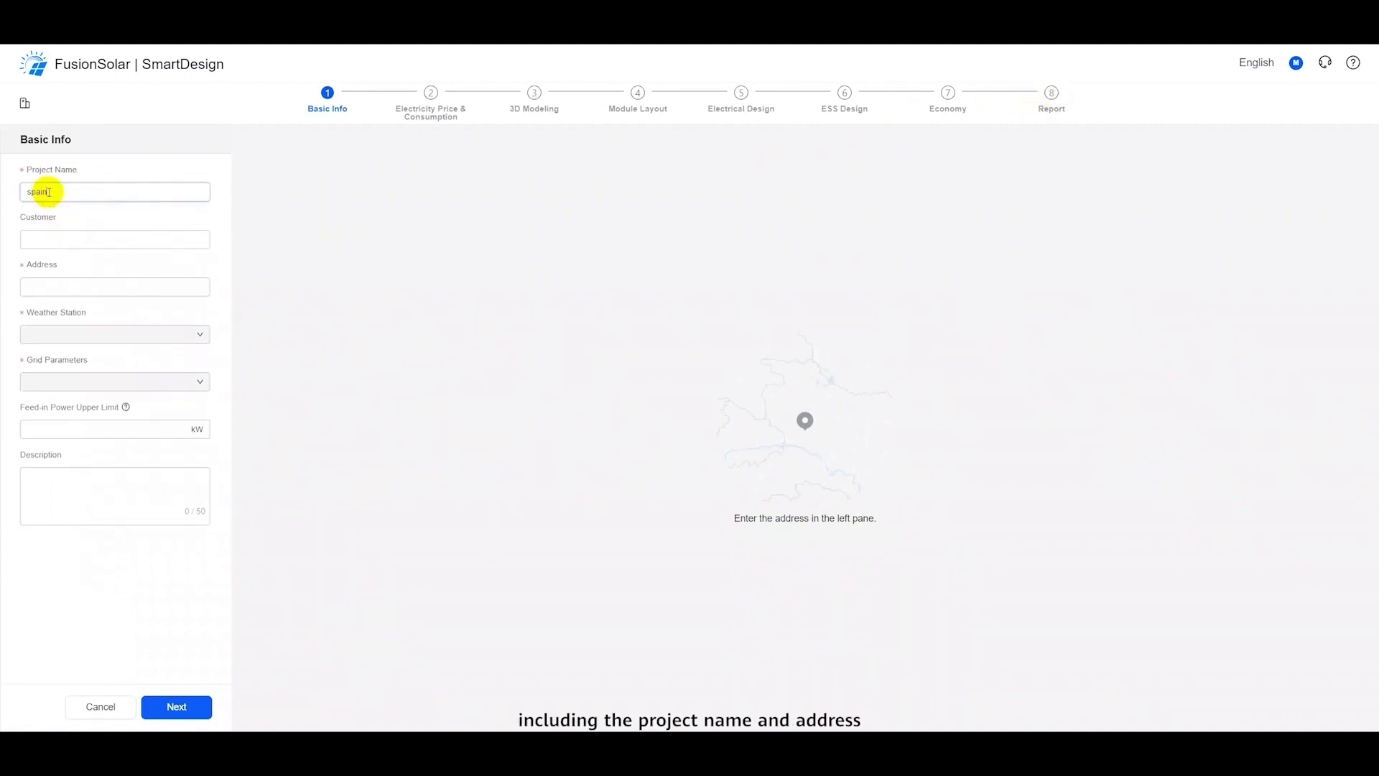
pyautogui.write('-CI standard')
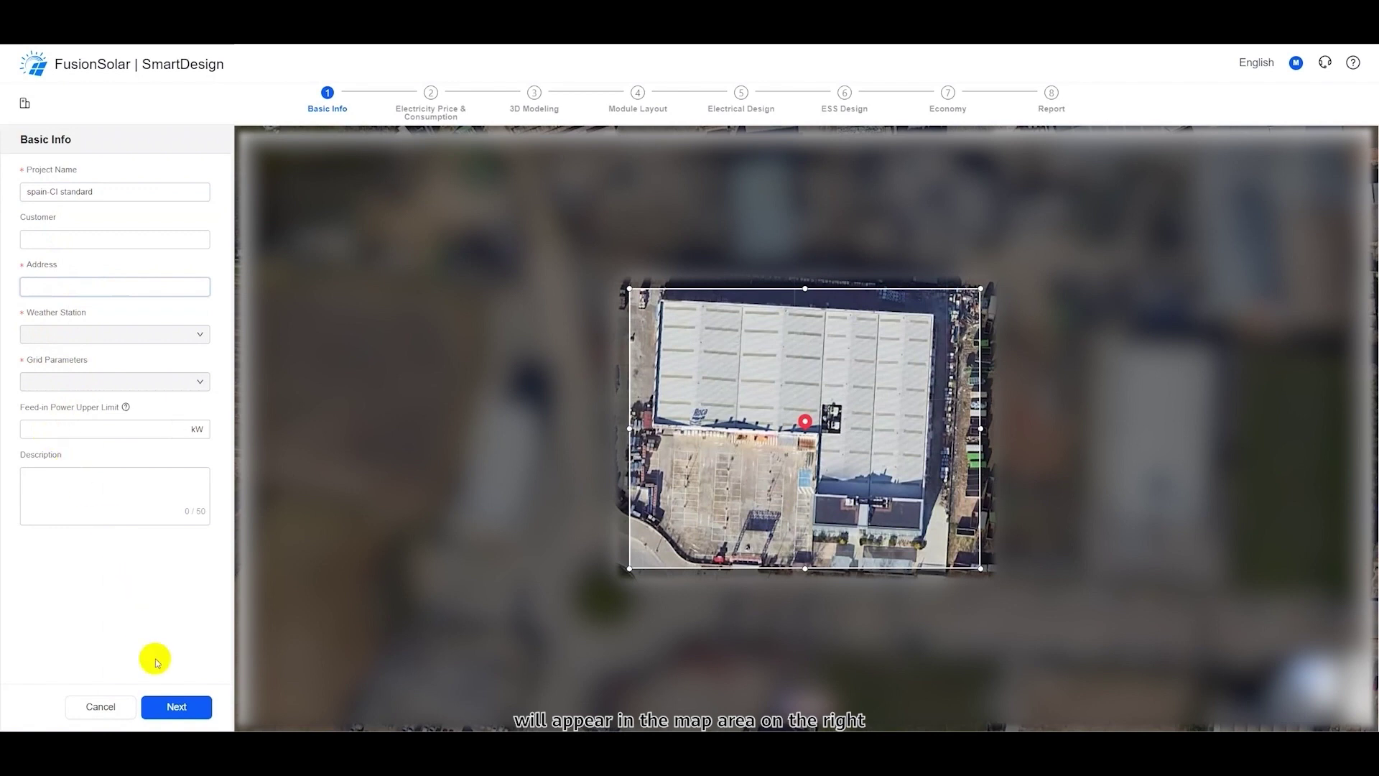
pyautogui.click(177, 706)
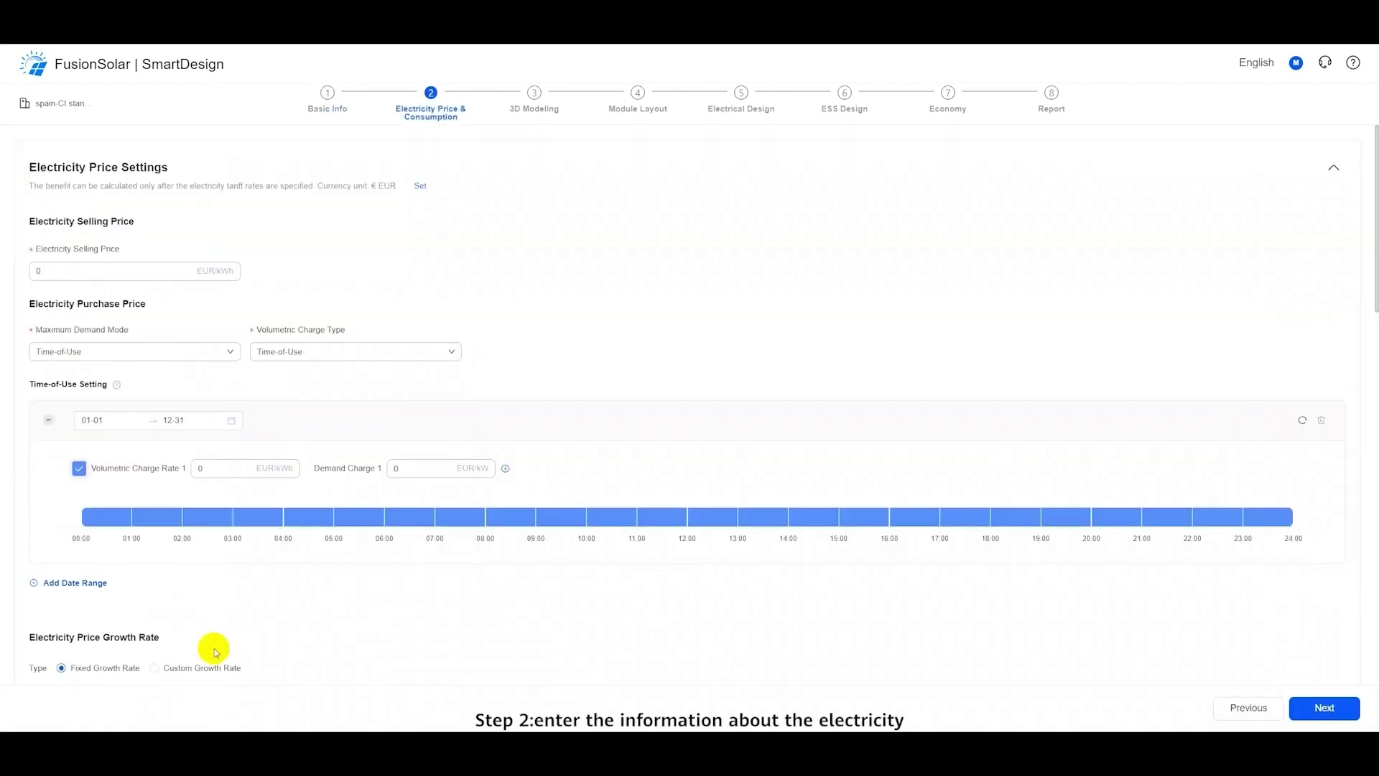
# Step: Confirm EUR as the currency and set maximum demand mode and volumetric charge type to Time-of-Use
pyautogui.click(421, 188)
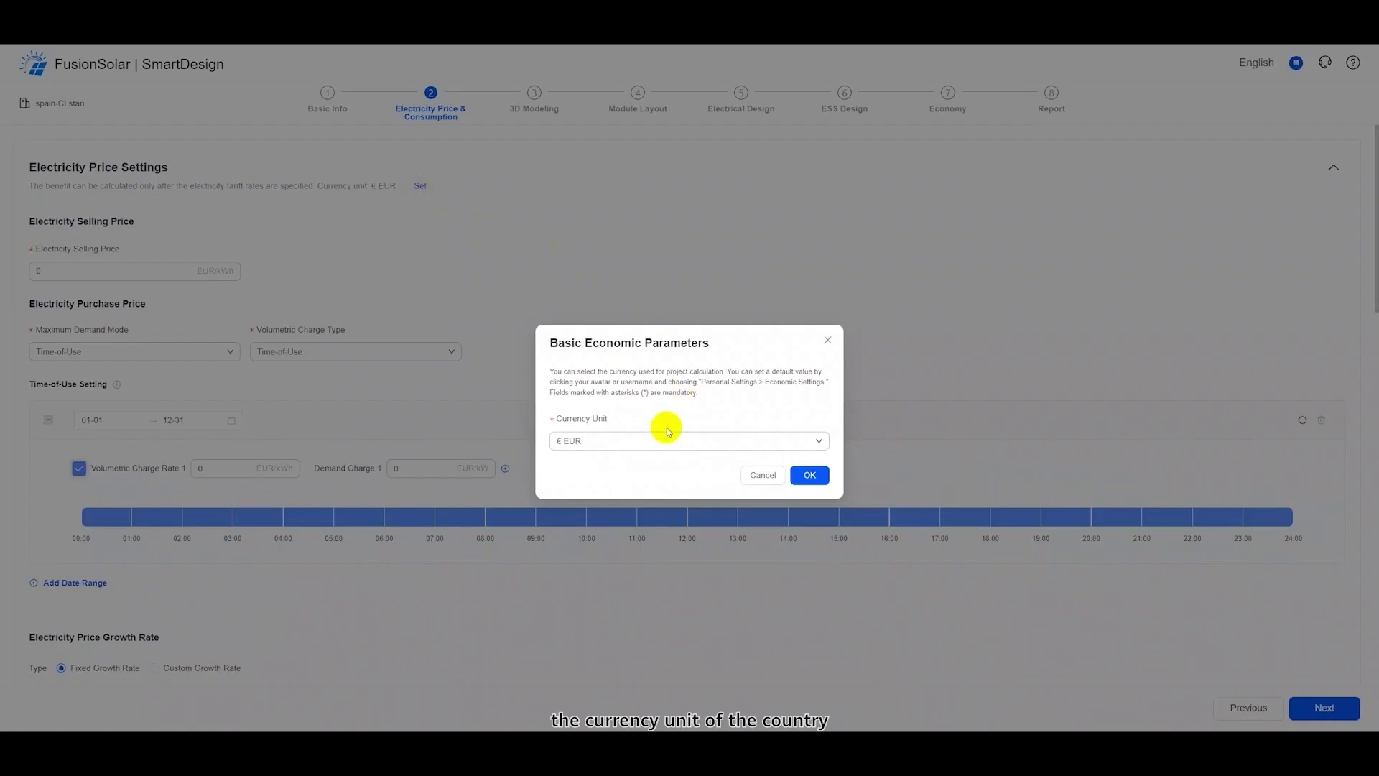
pyautogui.click(807, 474)
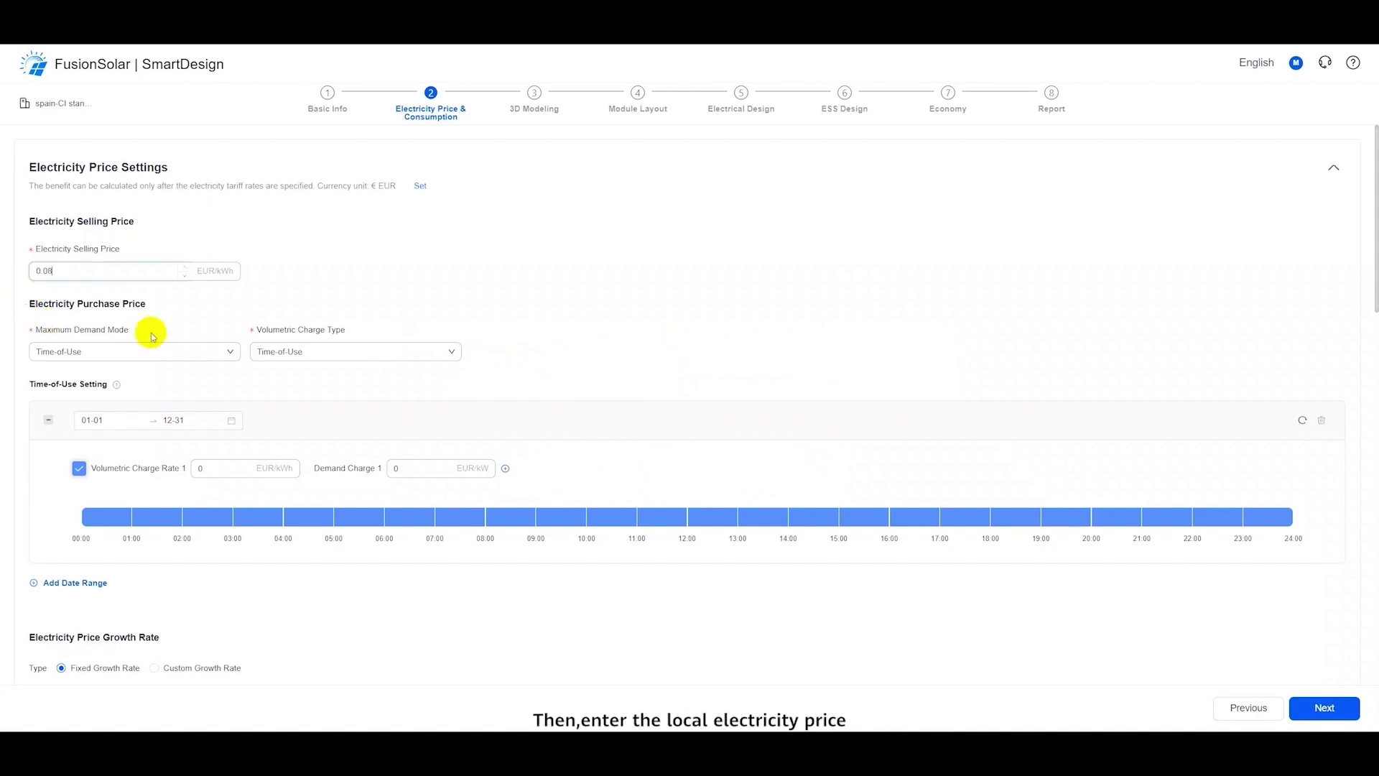
pyautogui.click(181, 352)
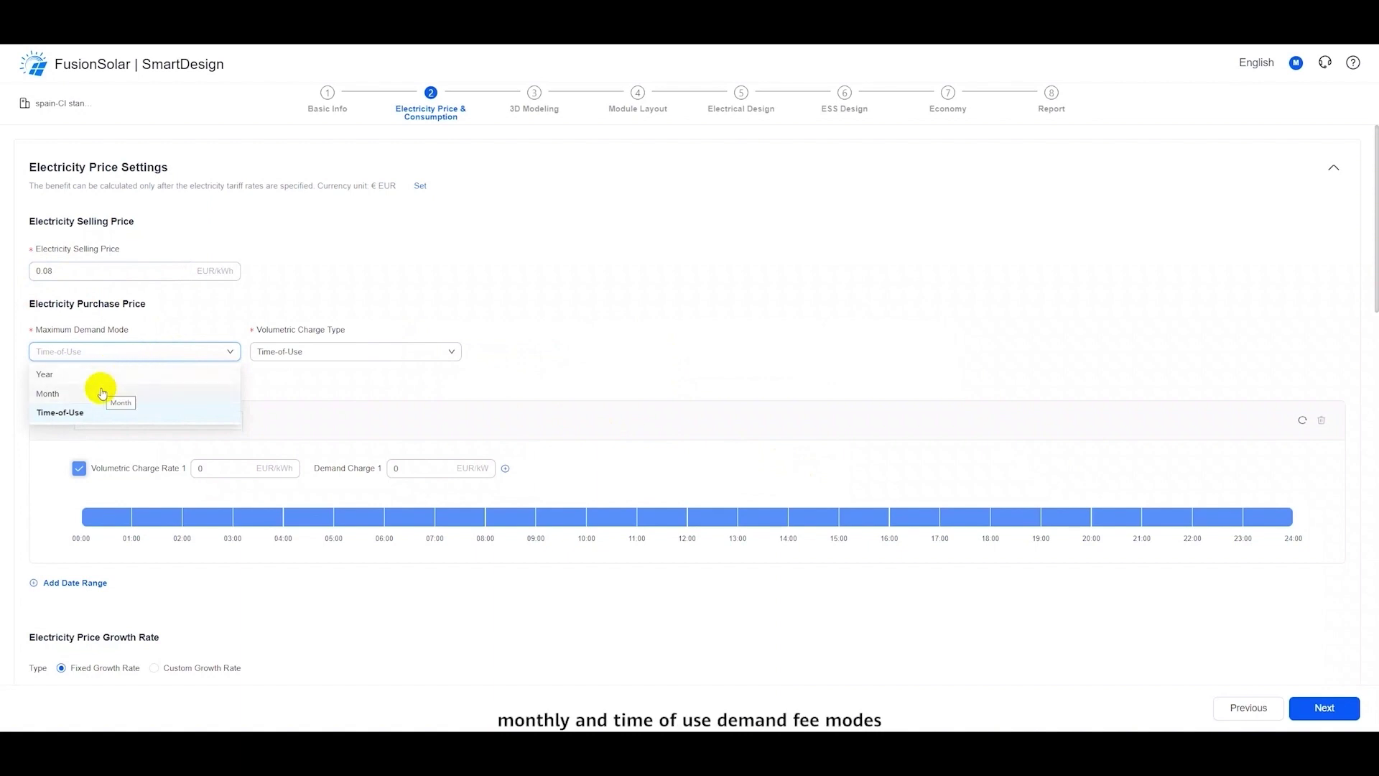
pyautogui.click(98, 414)
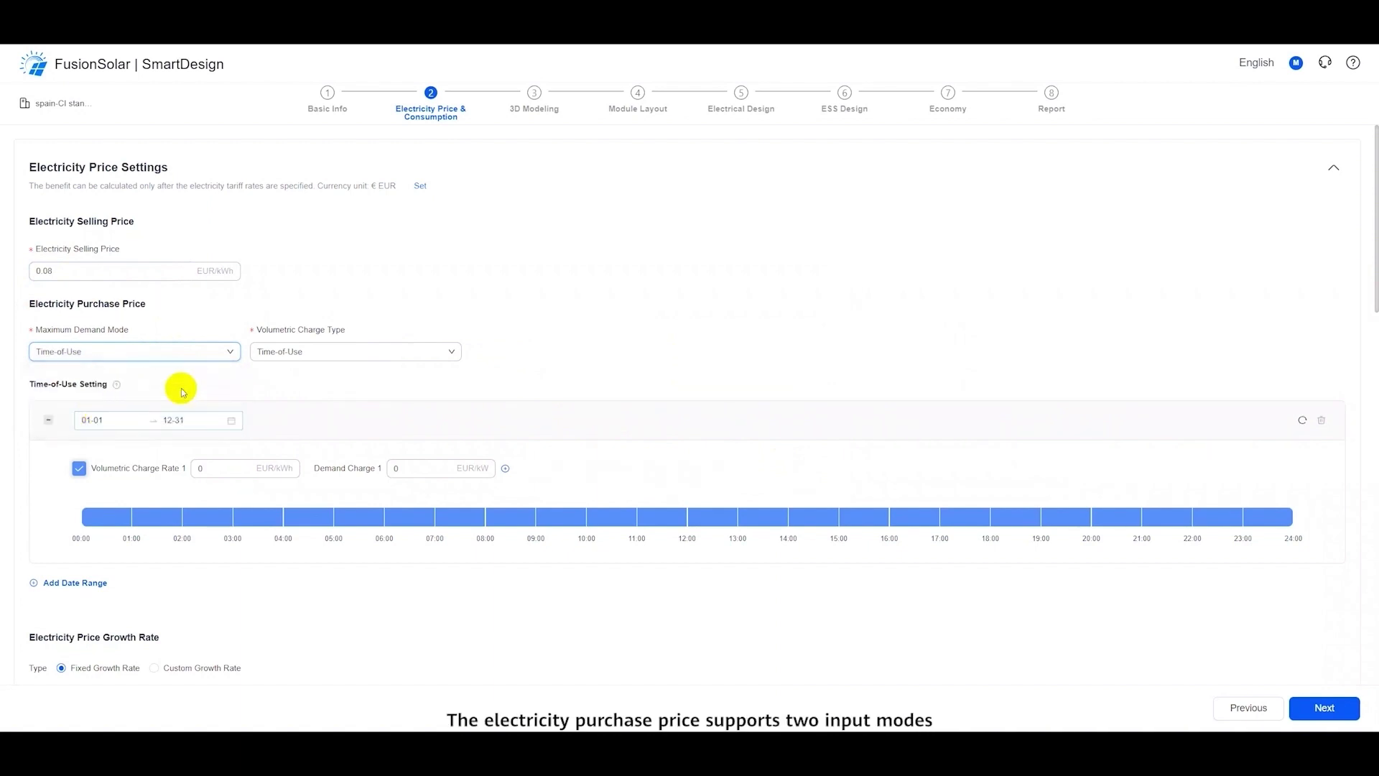
pyautogui.click(325, 354)
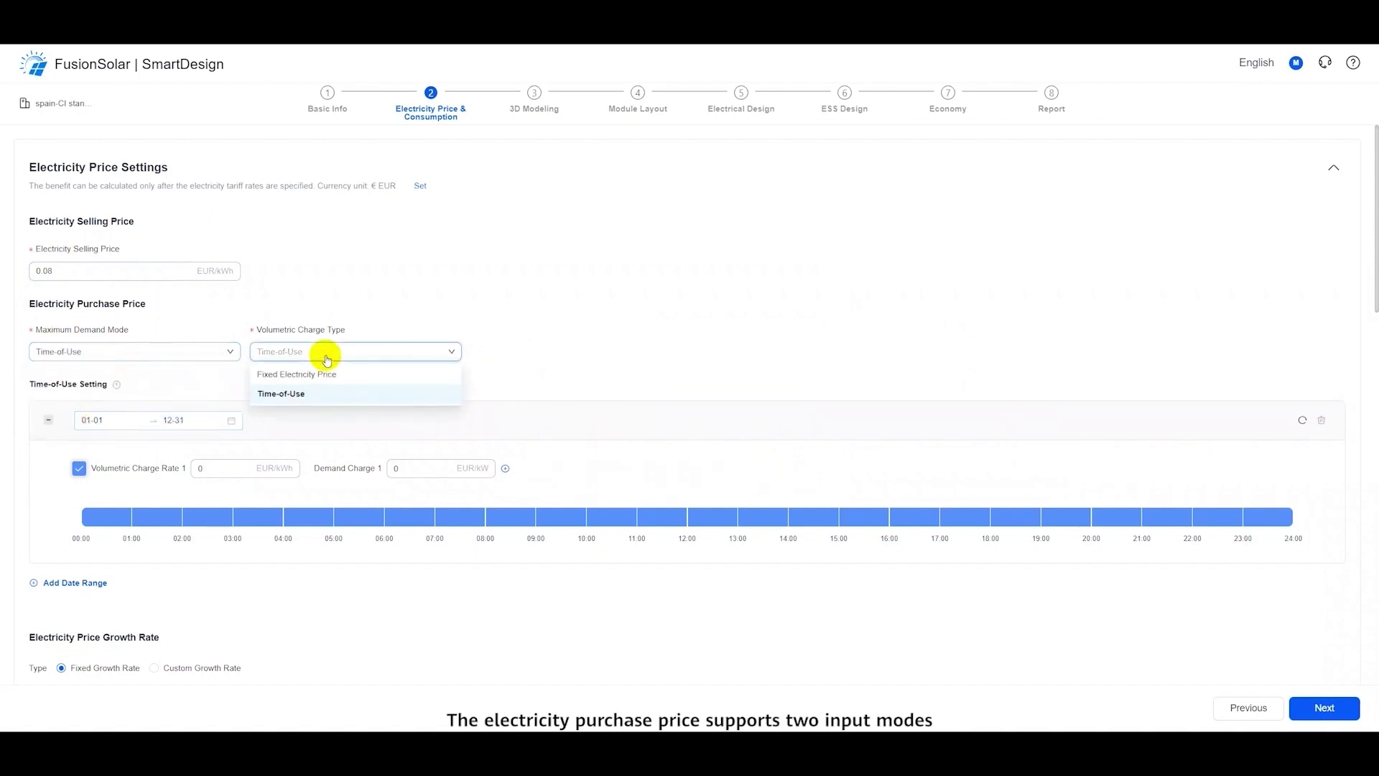
pyautogui.click(320, 399)
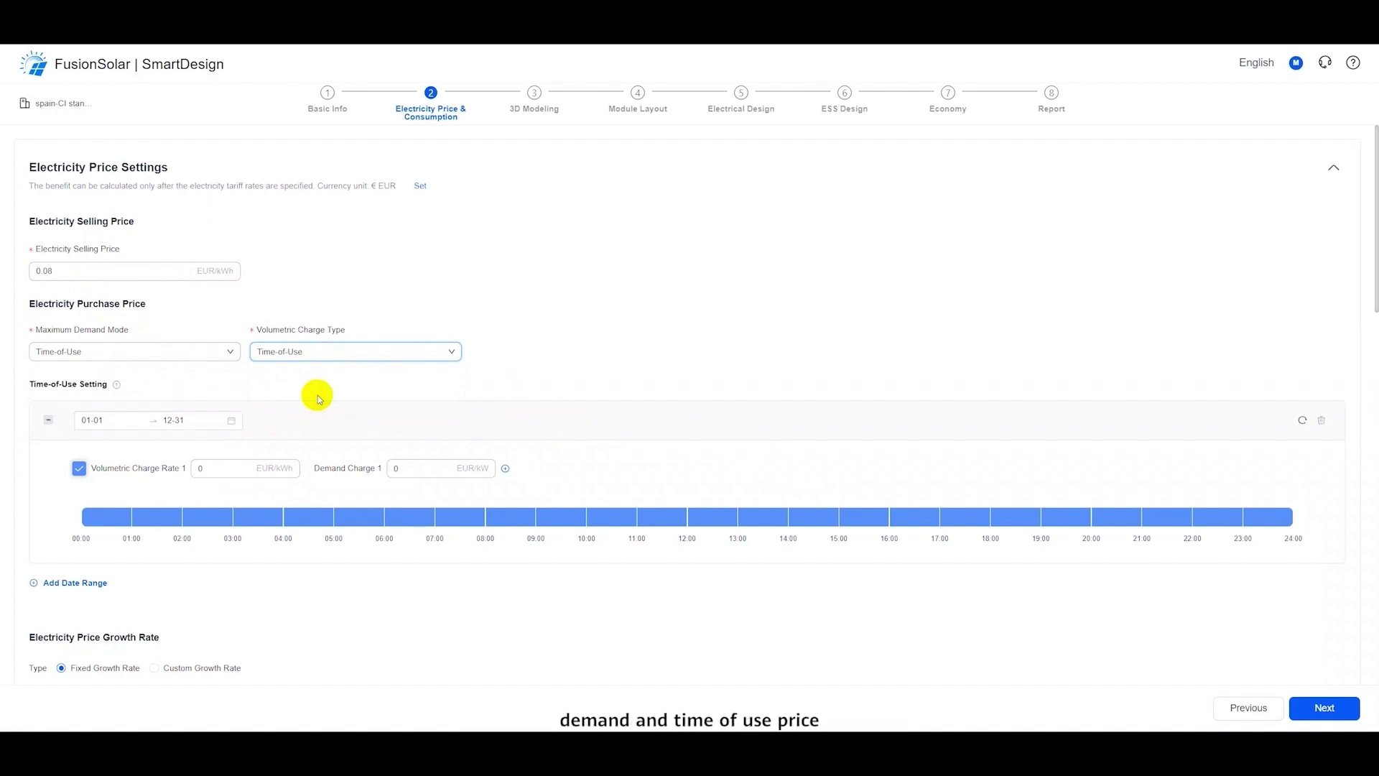
# Step: Add rates 2 and 3 and enter charges 0.1/0.009, 0.2/0.036, and demand 0.051 for rate 3
pyautogui.click(504, 468)
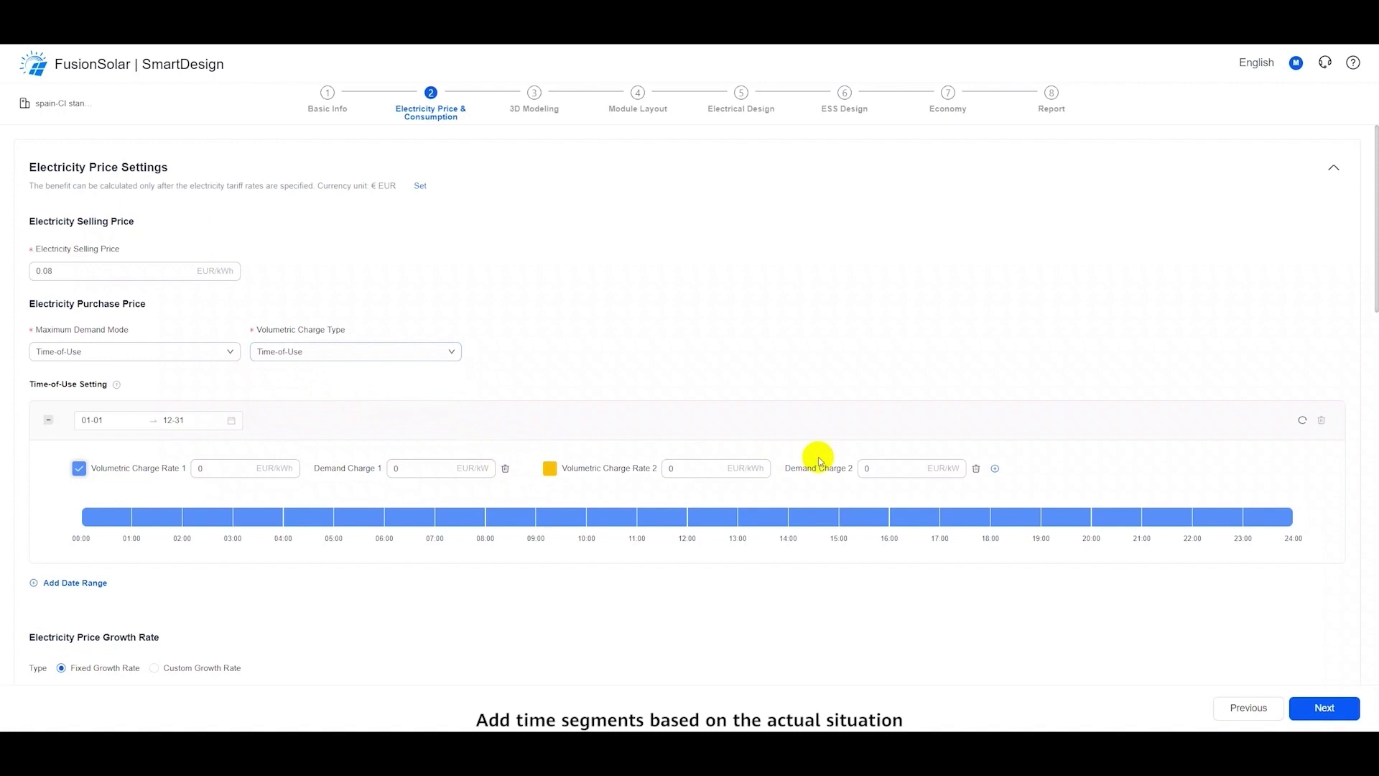
pyautogui.click(995, 468)
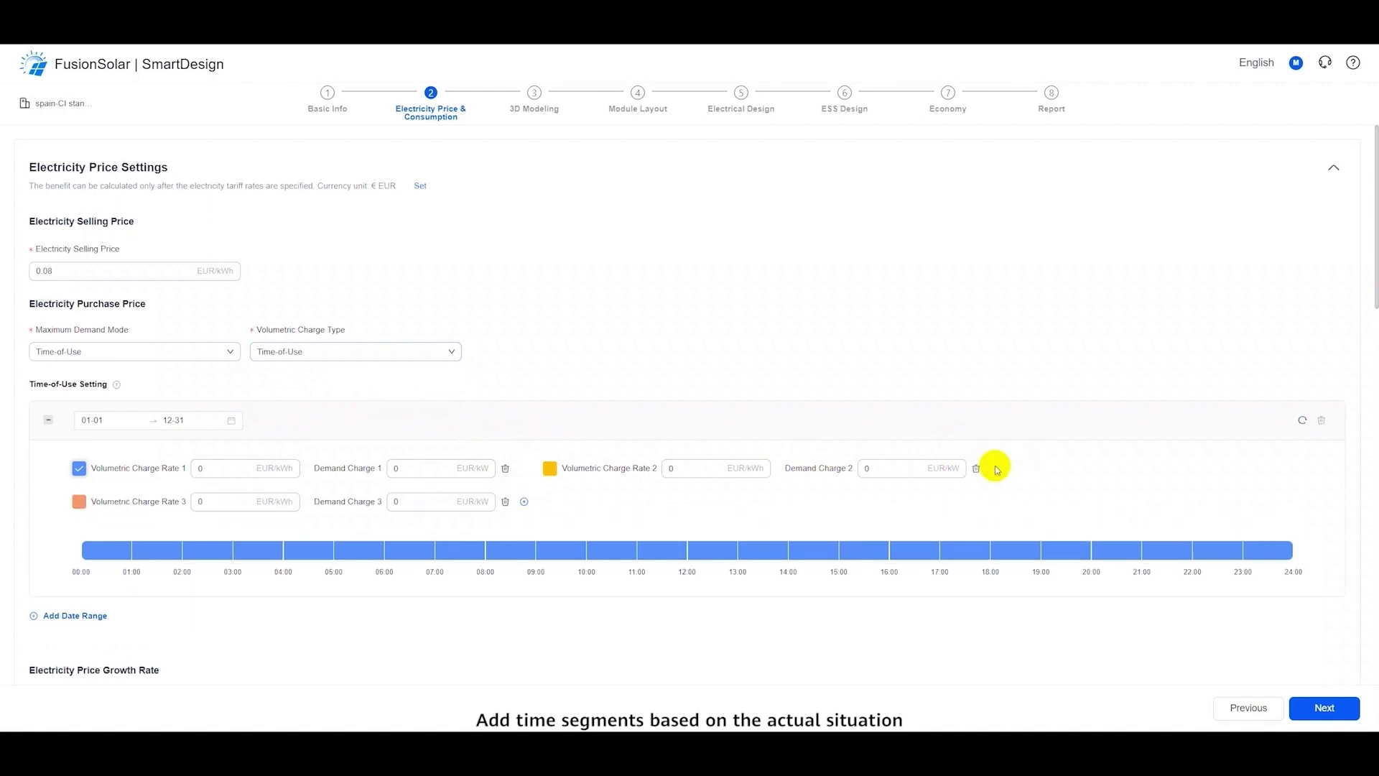
pyautogui.click(219, 468)
pyautogui.write('.1')
pyautogui.click(400, 468)
pyautogui.write('.009')
pyautogui.click(682, 467)
pyautogui.write('.2')
pyautogui.click(896, 467)
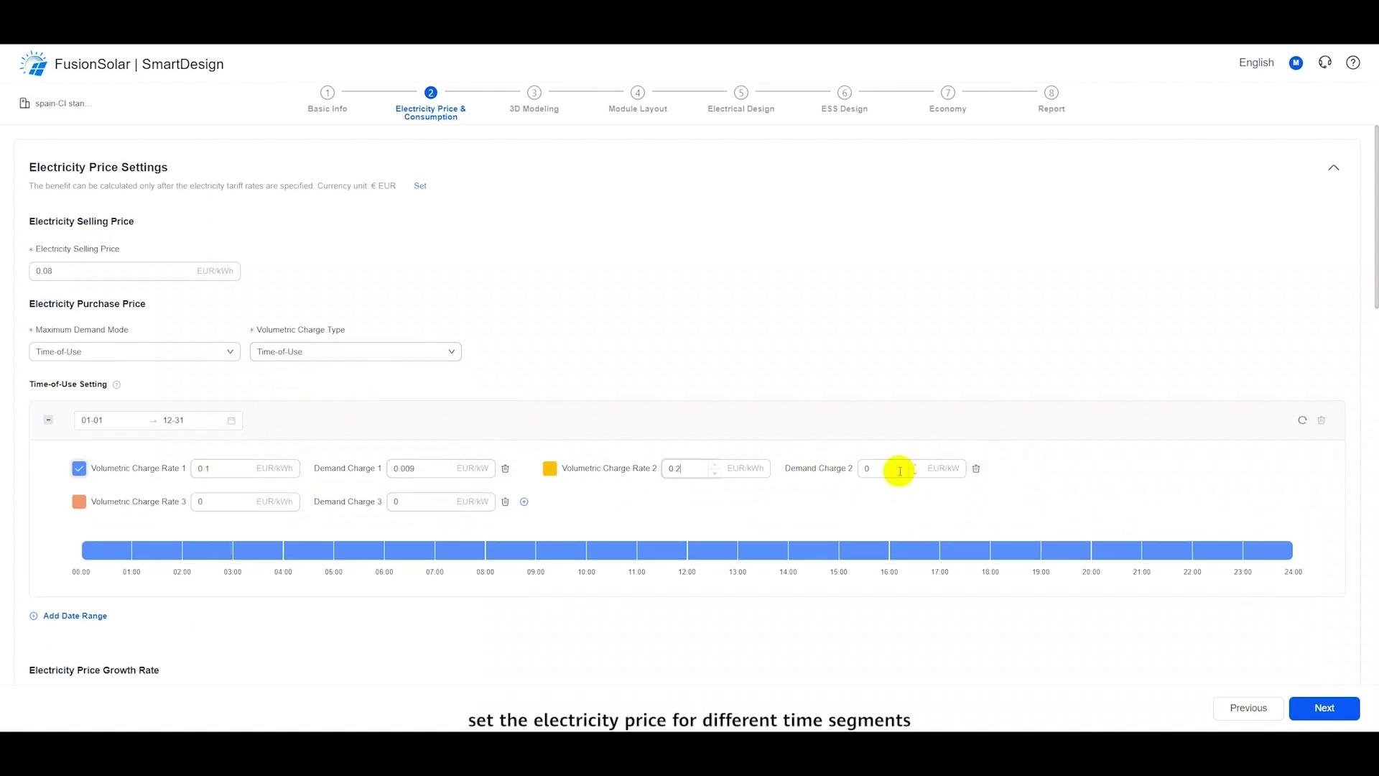
pyautogui.write('.036')
pyautogui.click(409, 501)
pyautogui.write('.051')
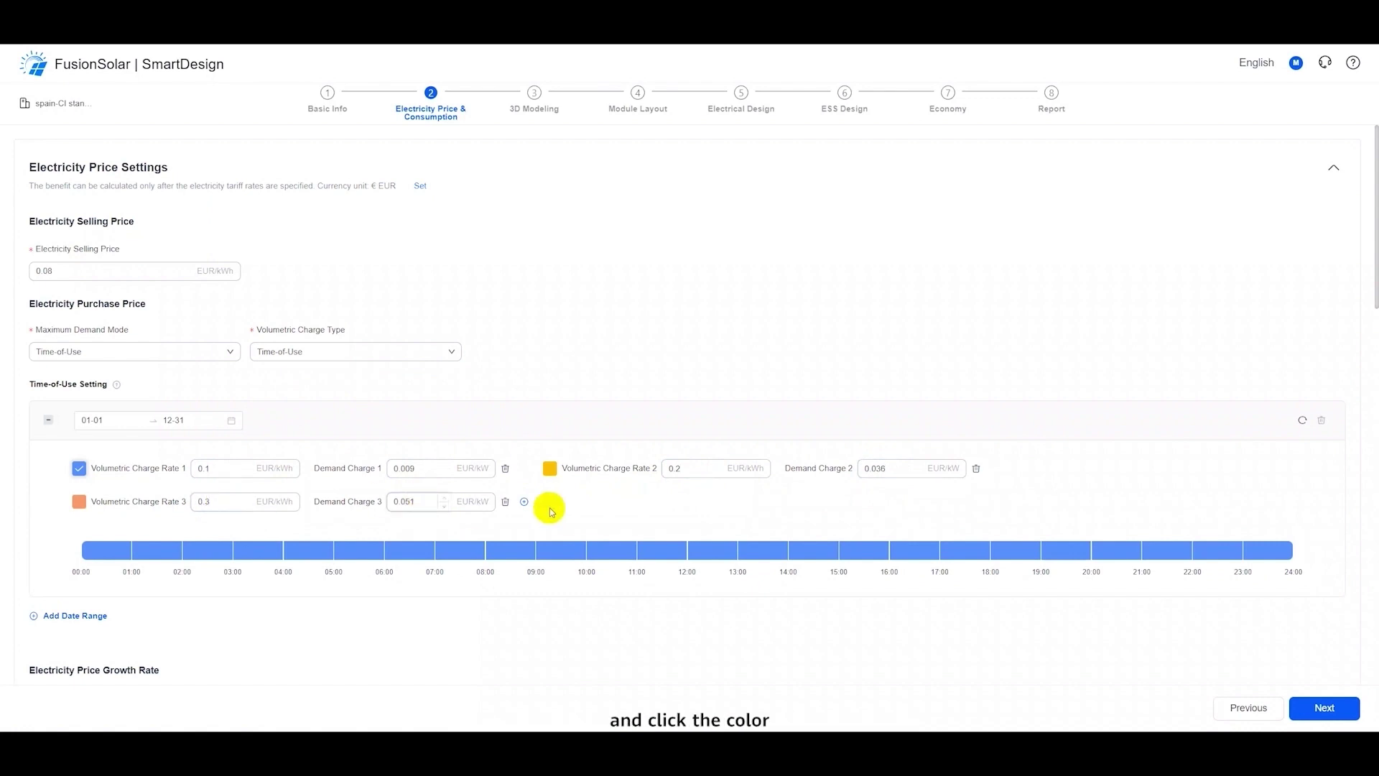
# Step: Assign rate 2 to 05:00–12:00 and 18:00–22:00, and rate 3 to 12:00–16:00
pyautogui.click(549, 469)
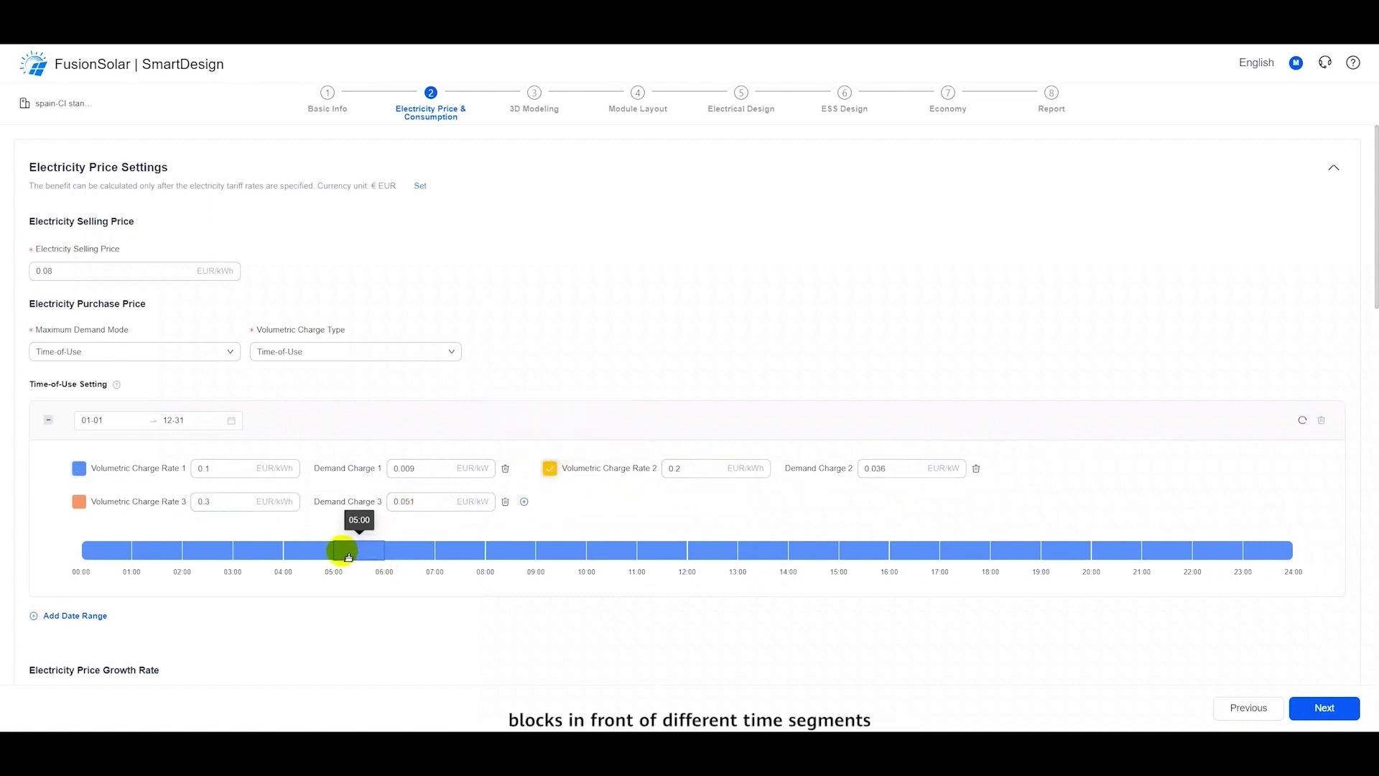
pyautogui.moveTo(344, 550); pyautogui.dragTo(646, 552)
pyautogui.moveTo(1000, 550); pyautogui.dragTo(1181, 551)
pyautogui.click(79, 502)
pyautogui.moveTo(691, 551); pyautogui.dragTo(885, 552)
pyautogui.scroll(-2, 916, 589)
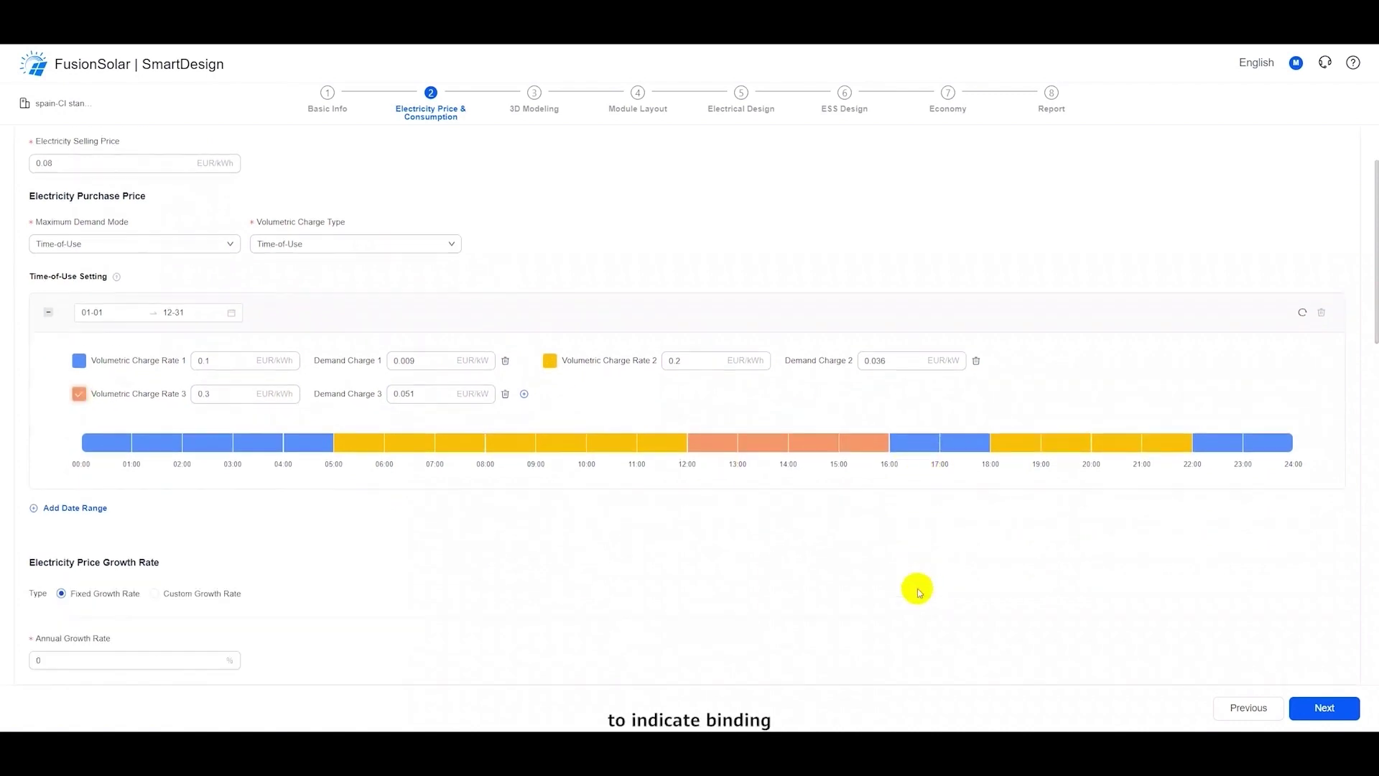
pyautogui.scroll(-2, 115, 567)
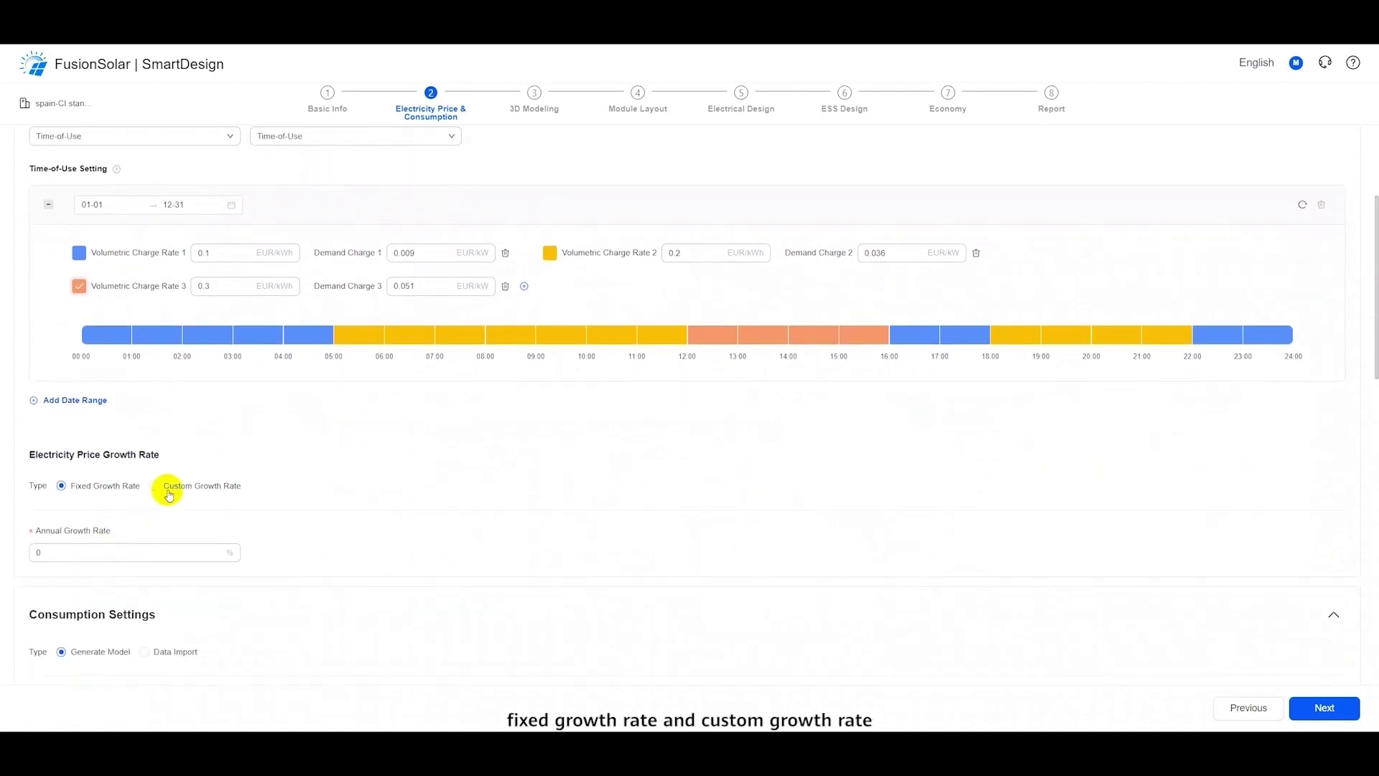
pyautogui.scroll(-3, 166, 486)
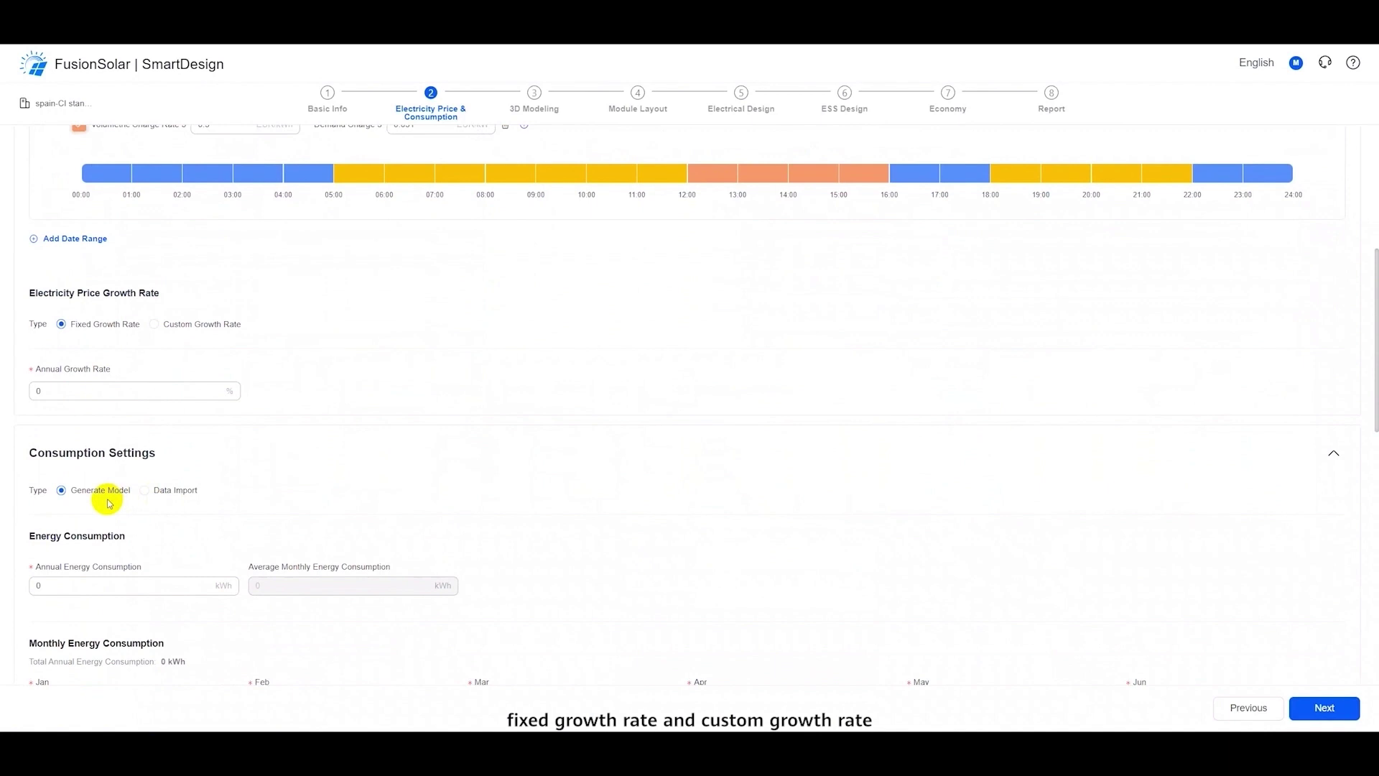
# Step: Keep the generated consumption model and edit the annual energy consumption value
pyautogui.click(145, 491)
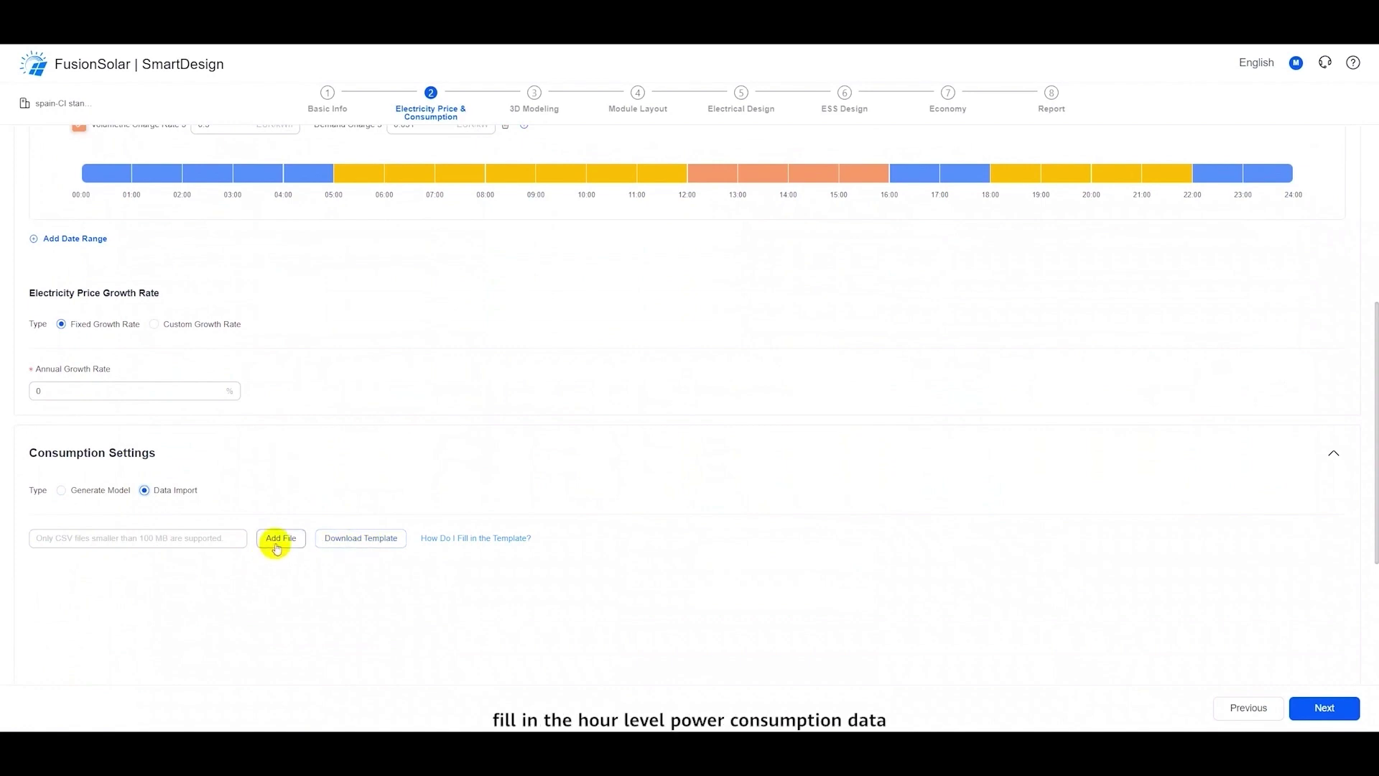
pyautogui.click(61, 490)
pyautogui.click(50, 585)
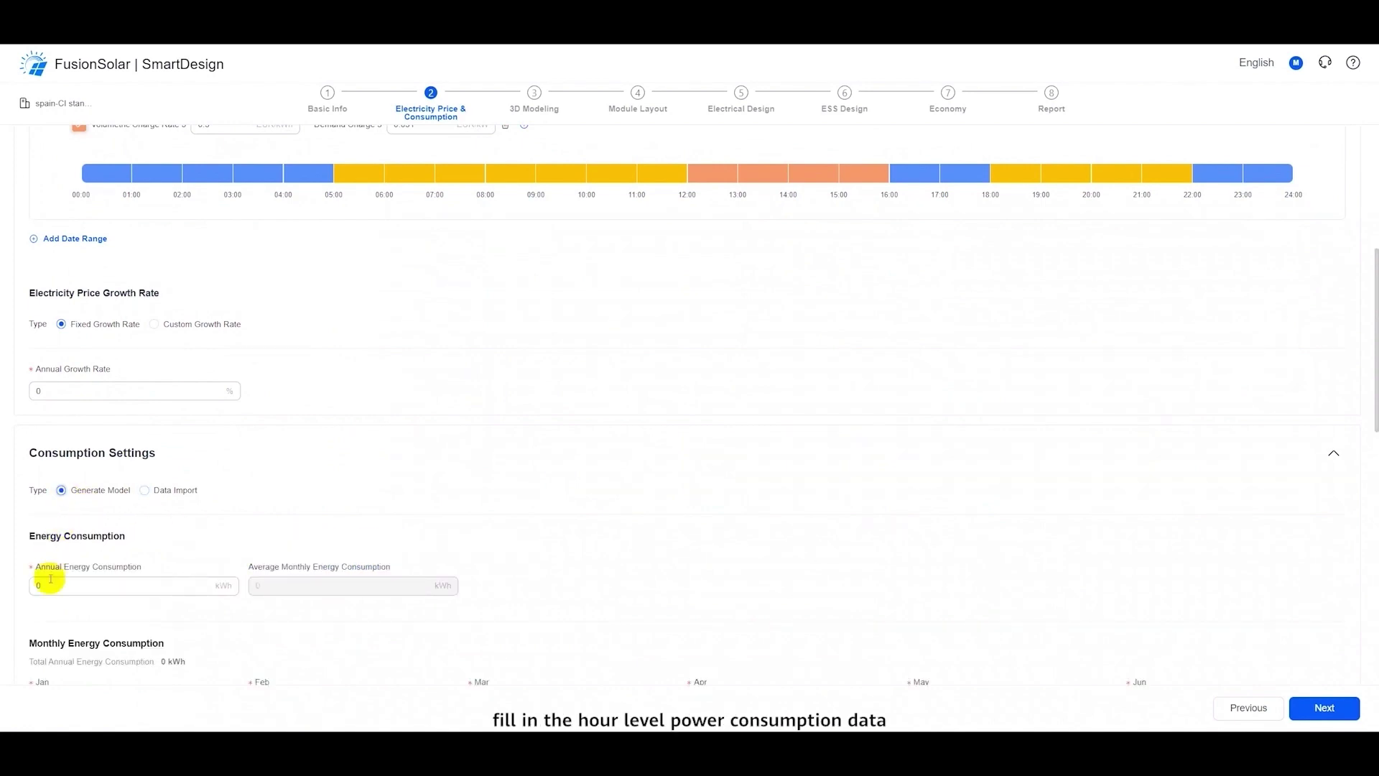
pyautogui.write('2,000,000')
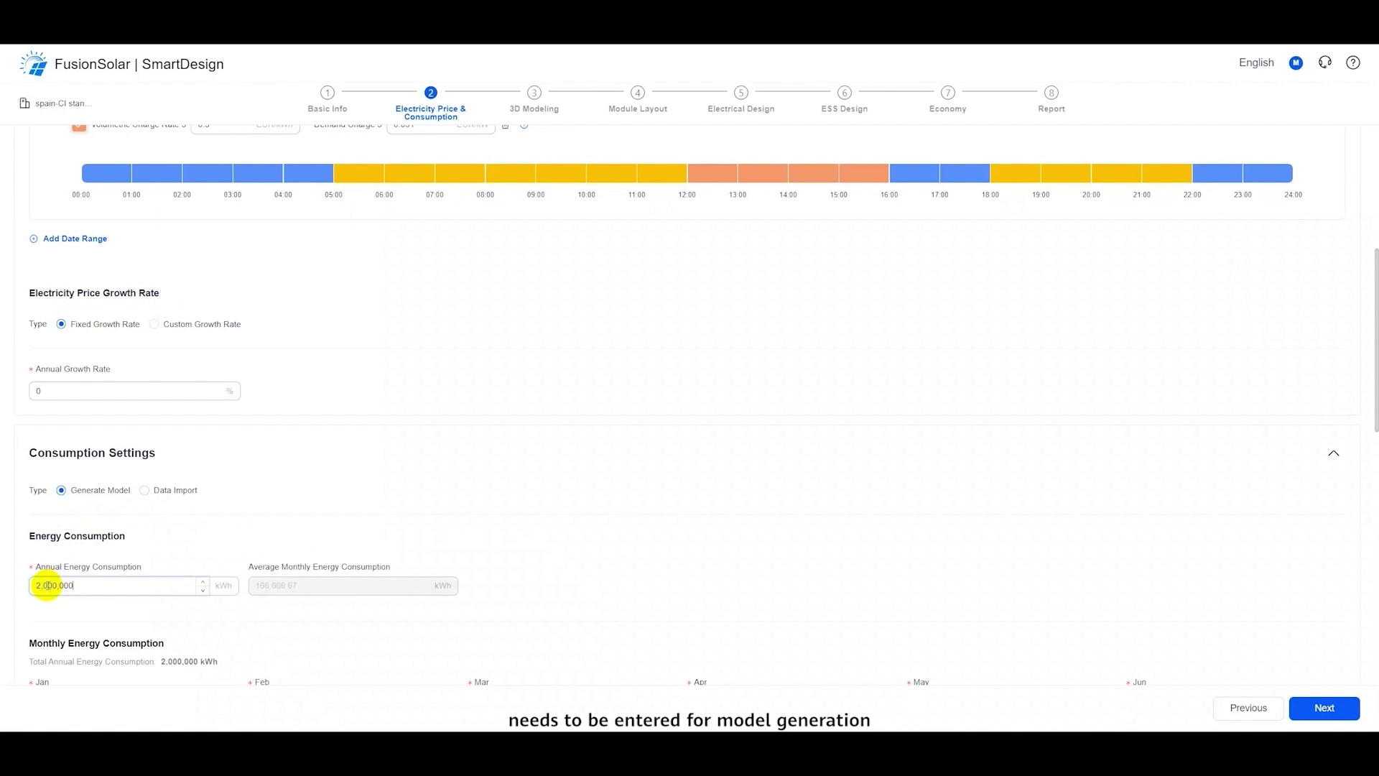
pyautogui.scroll(-3, 46, 585)
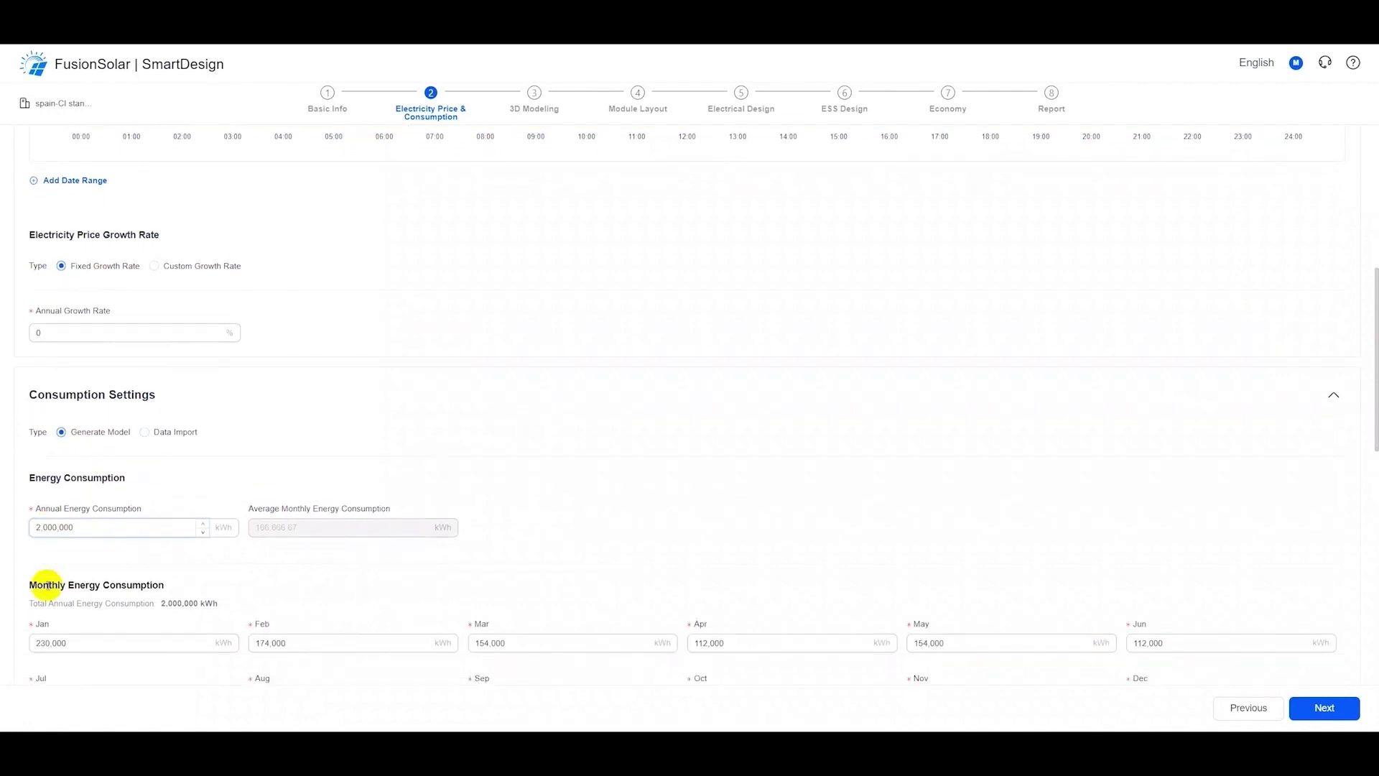
pyautogui.scroll(-2, 62, 552)
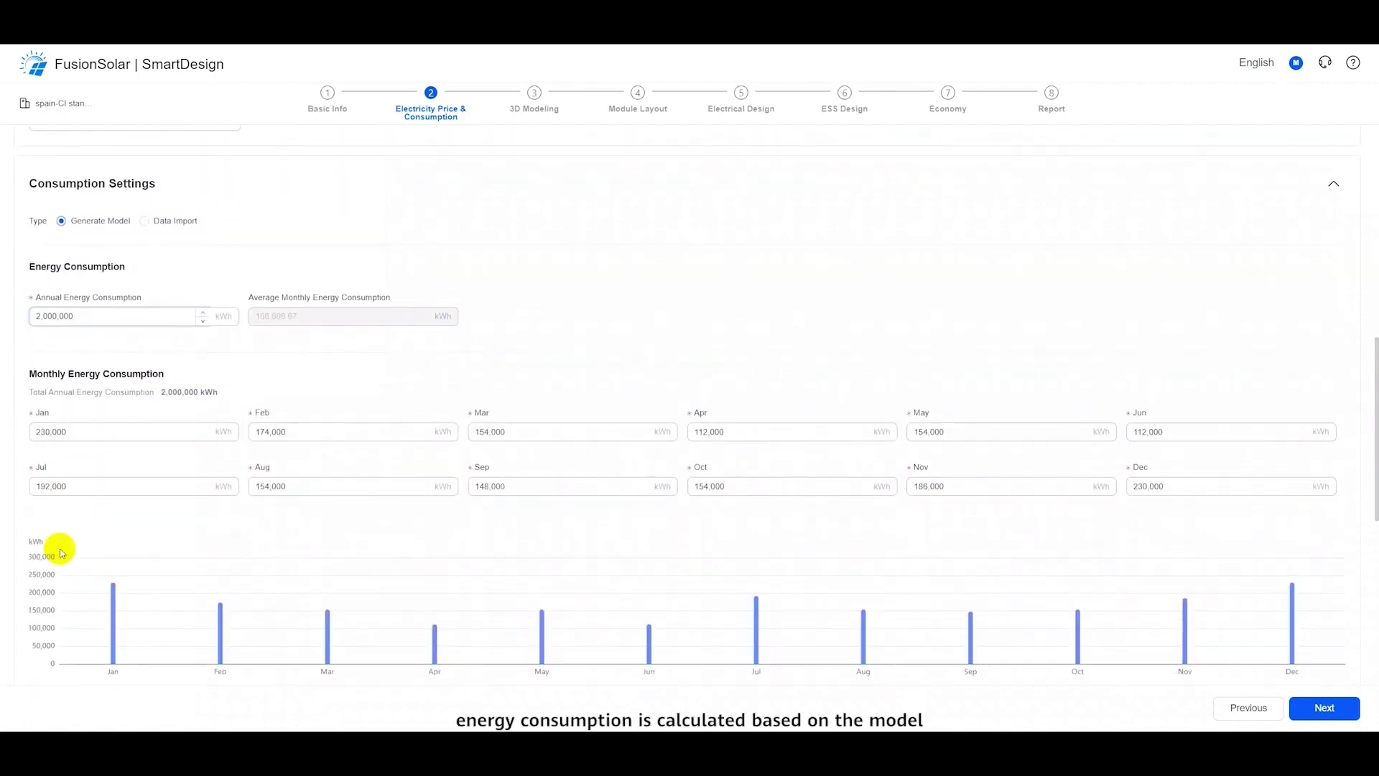
pyautogui.scroll(-3, 62, 551)
pyautogui.scroll(-2, 62, 552)
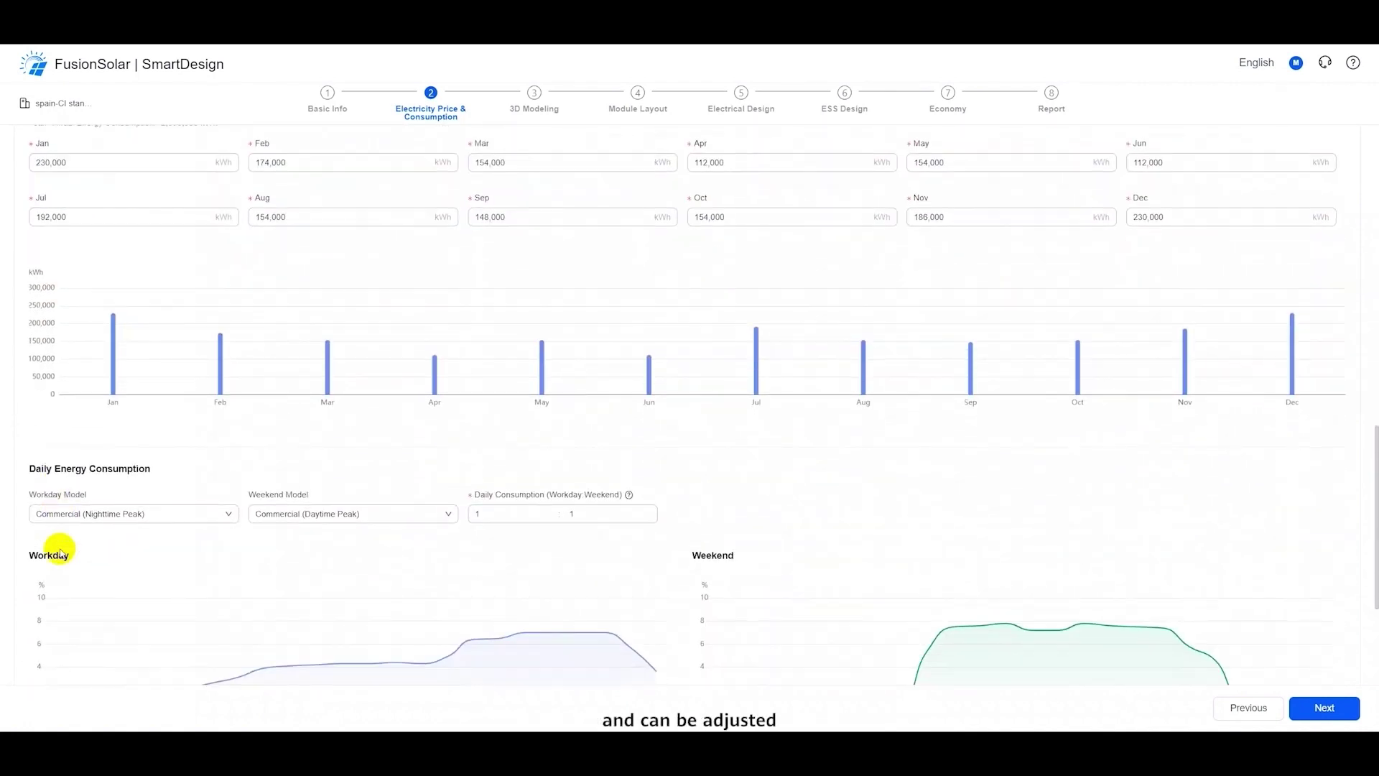
# Step: Set workdays to Commercial (Nighttime Peak) and weekends to Commercial (Daytime Peak)
pyautogui.click(117, 516)
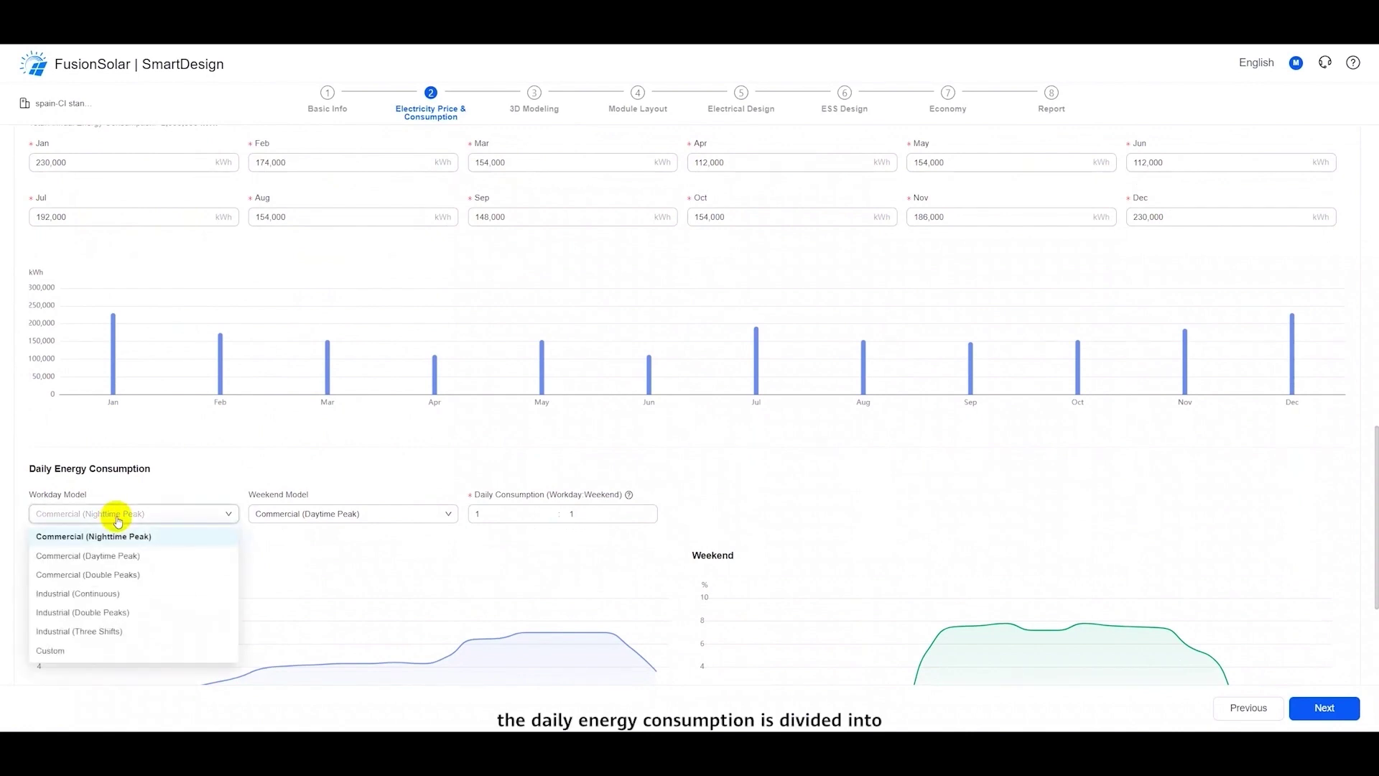
pyautogui.click(109, 536)
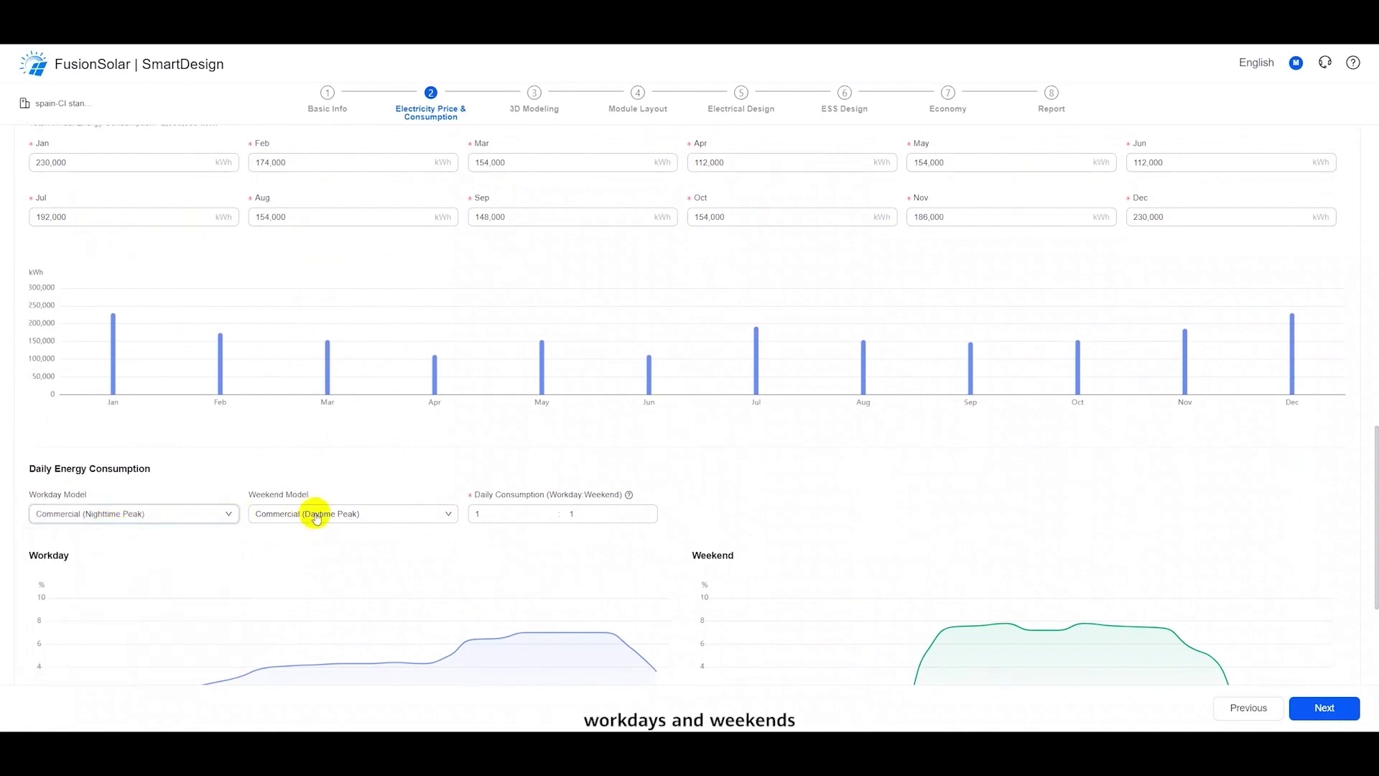
pyautogui.click(316, 517)
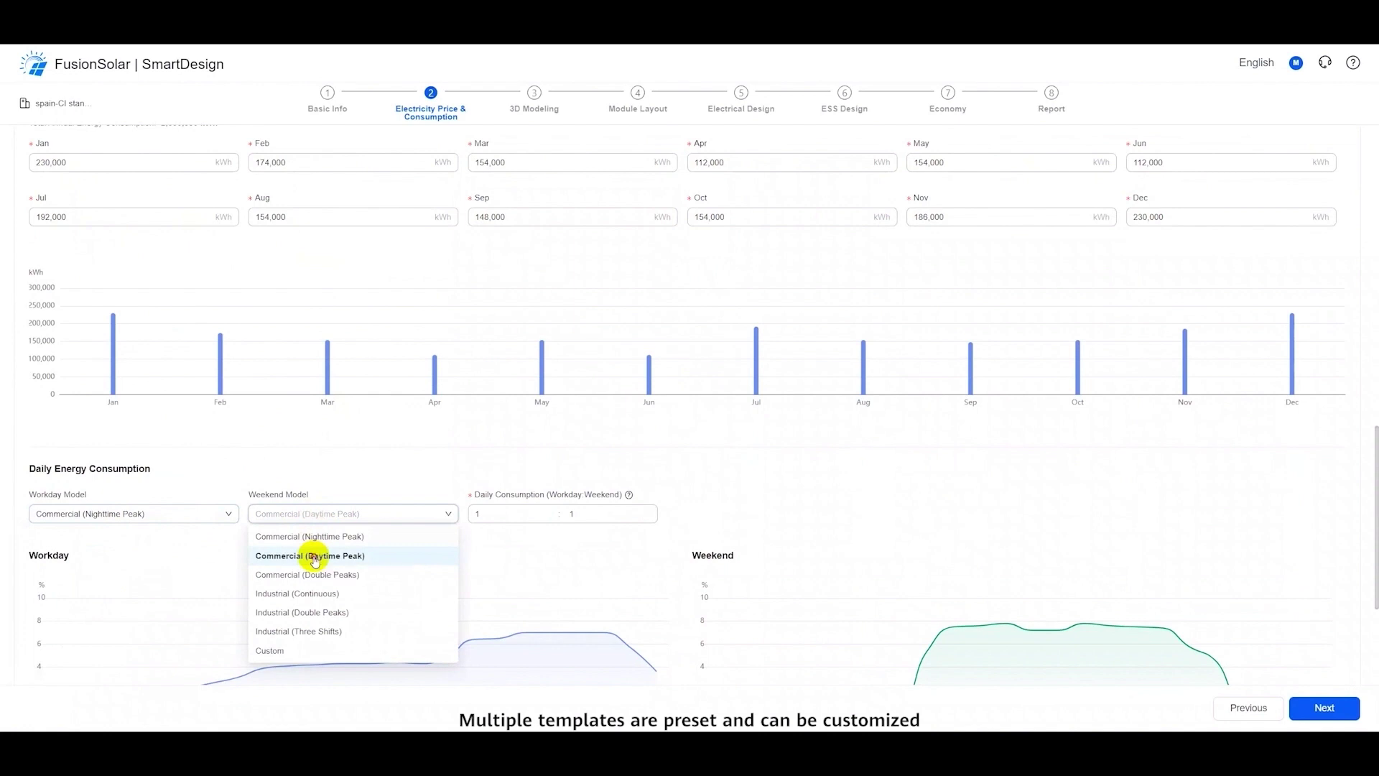
pyautogui.click(314, 558)
pyautogui.scroll(-3, 313, 559)
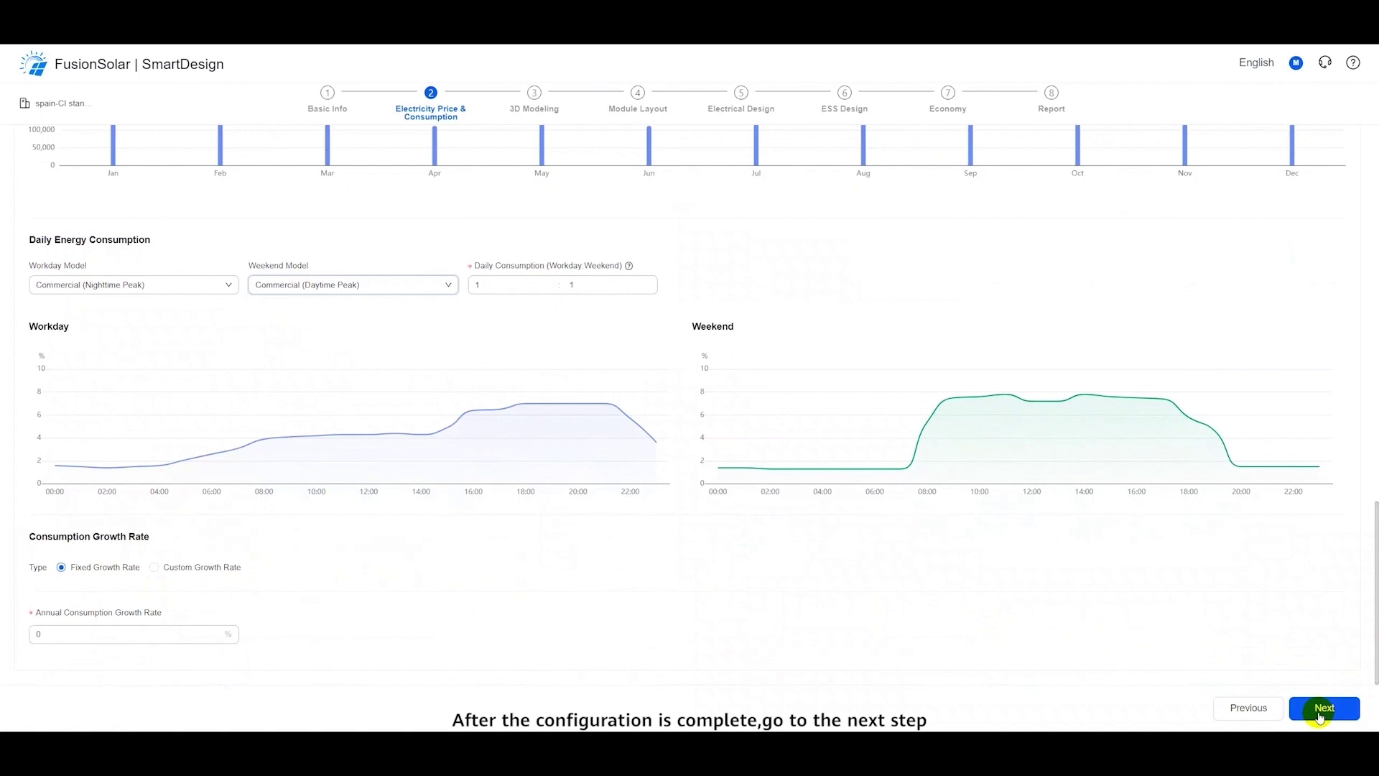
# Step: In 3D Modeling, trace the building roof outline corner by corner
pyautogui.click(1321, 708)
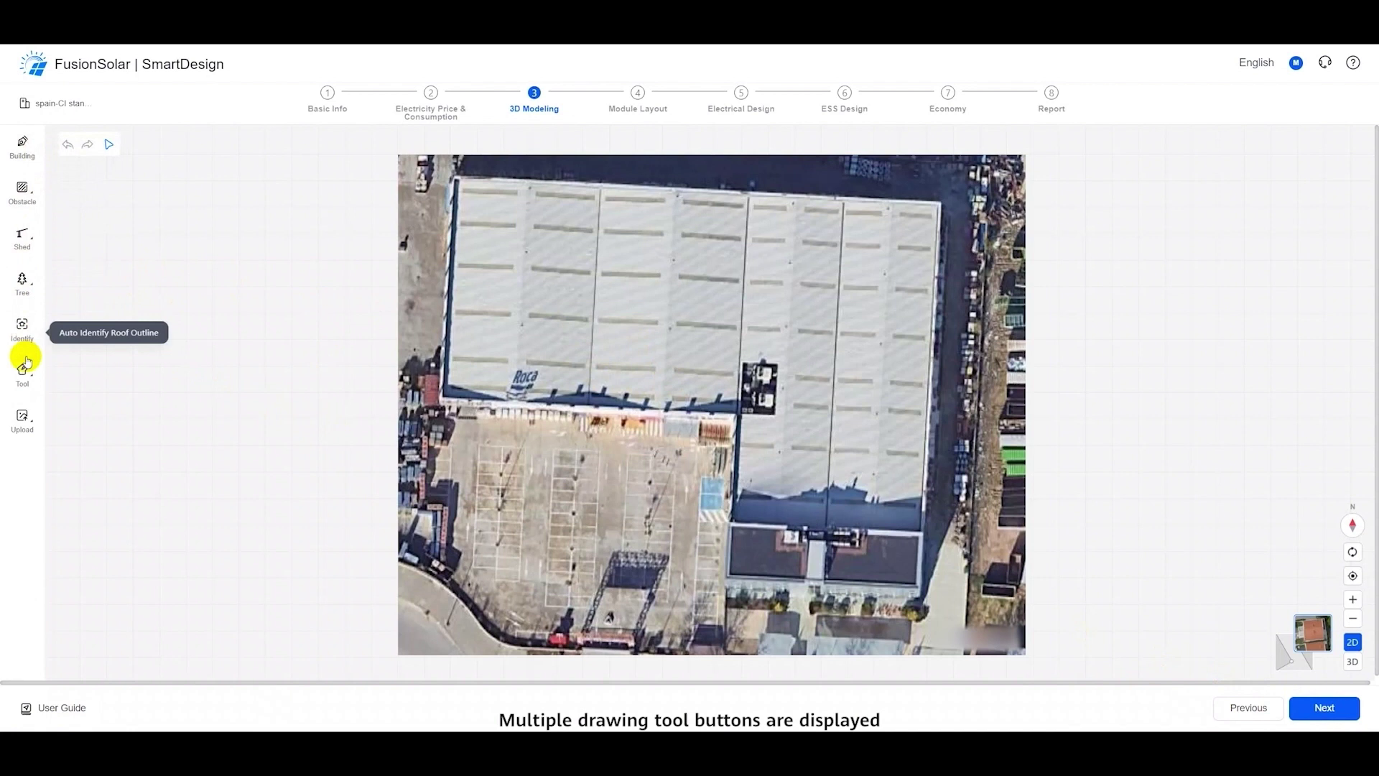
pyautogui.moveTo(27, 418)
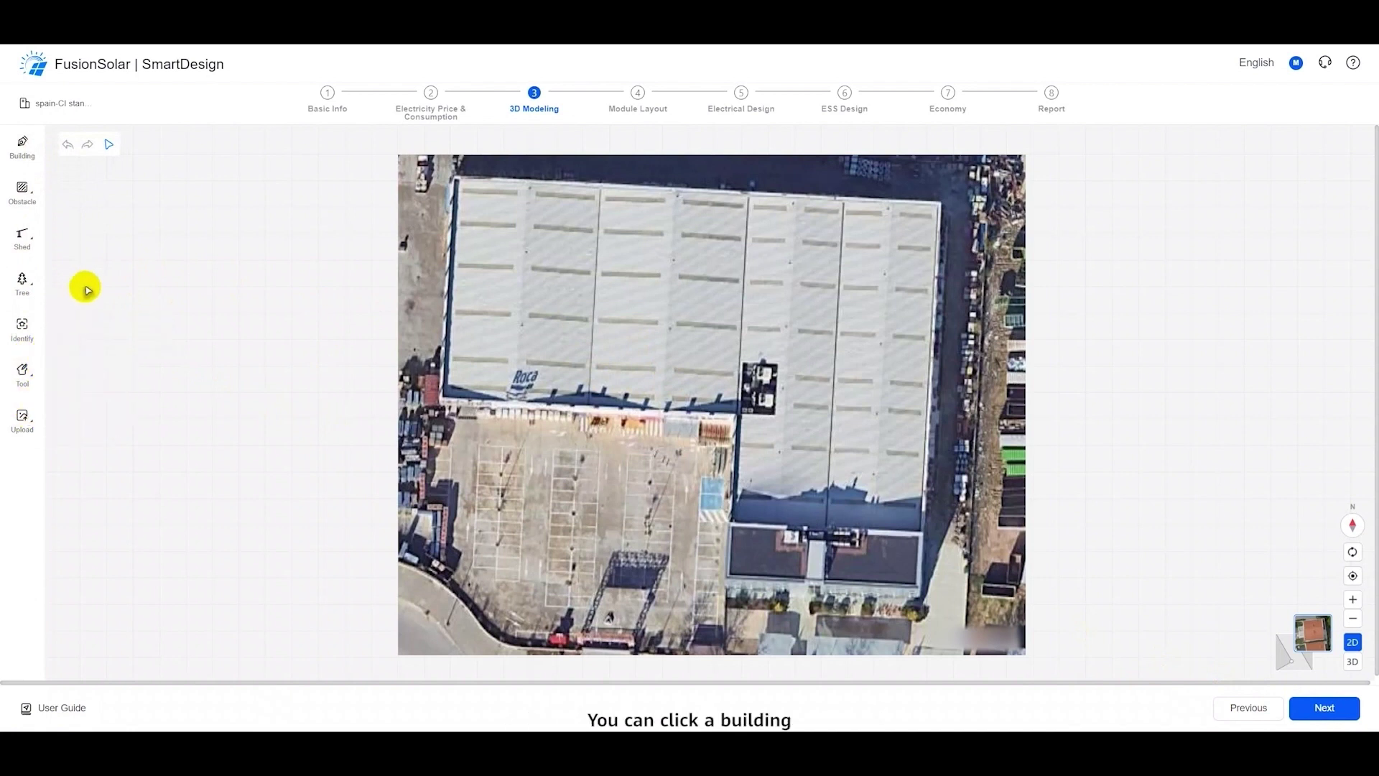
pyautogui.click(23, 145)
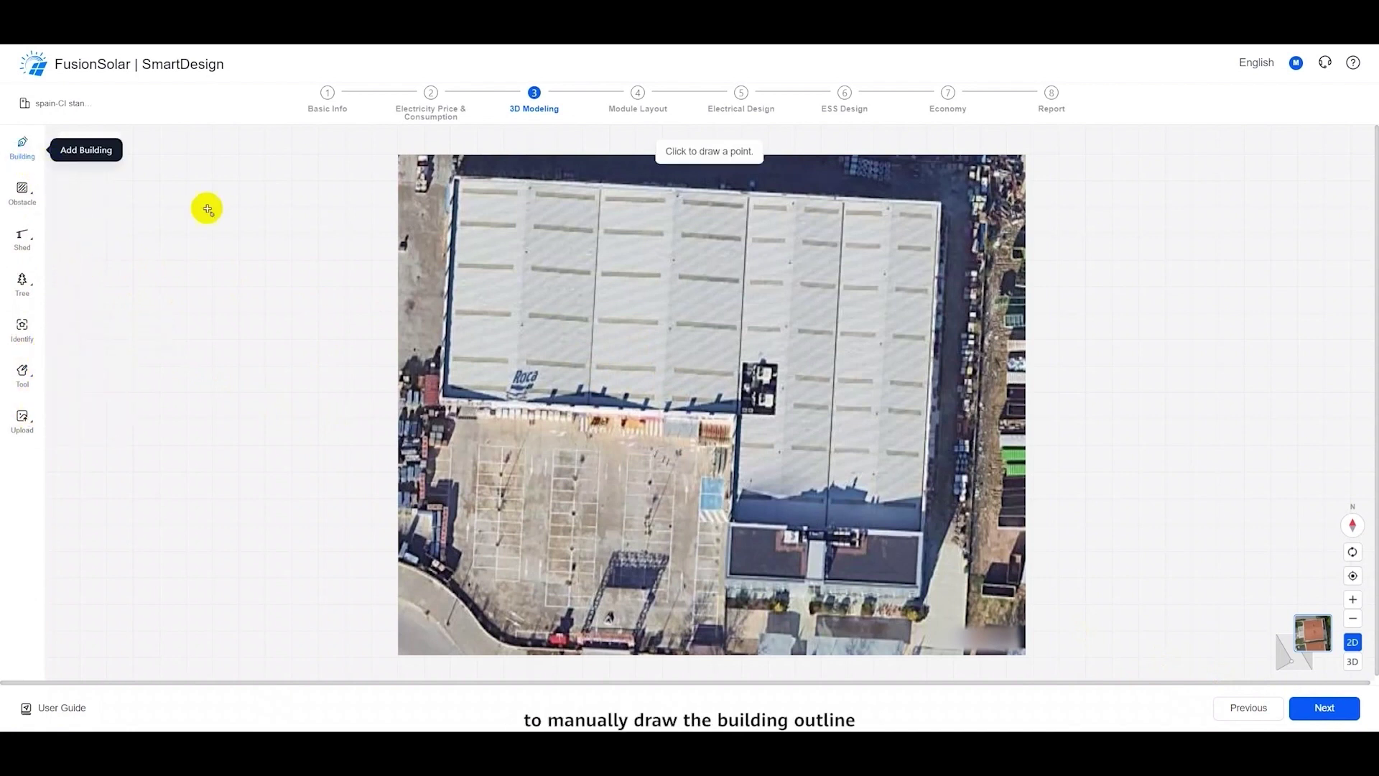
pyautogui.click(442, 400)
pyautogui.click(737, 416)
pyautogui.click(732, 526)
pyautogui.click(922, 534)
pyautogui.click(940, 197)
pyautogui.click(454, 178)
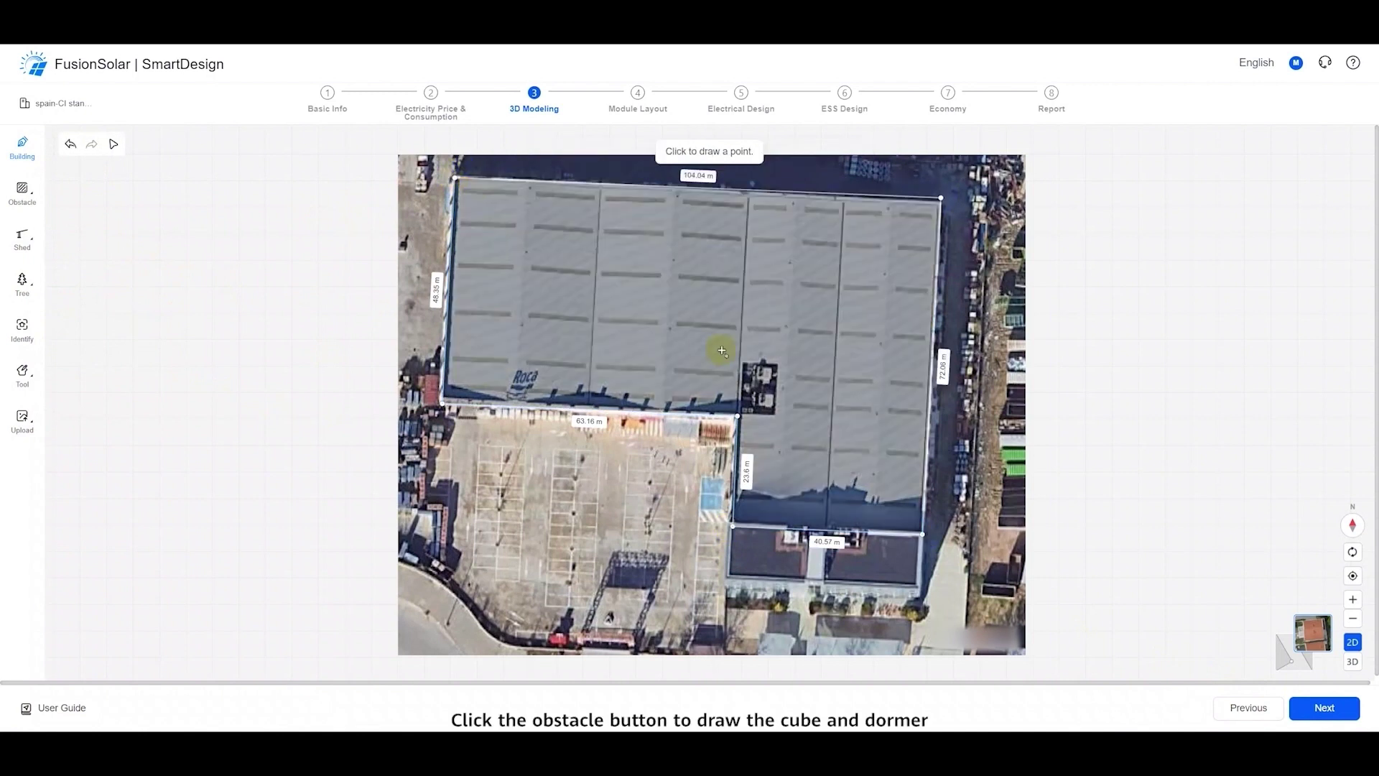
# Step: Draw two rectangular obstacles, one on the roof and one over the lower block
pyautogui.moveTo(29, 192)
pyautogui.click(72, 191)
pyautogui.moveTo(743, 361); pyautogui.dragTo(780, 415)
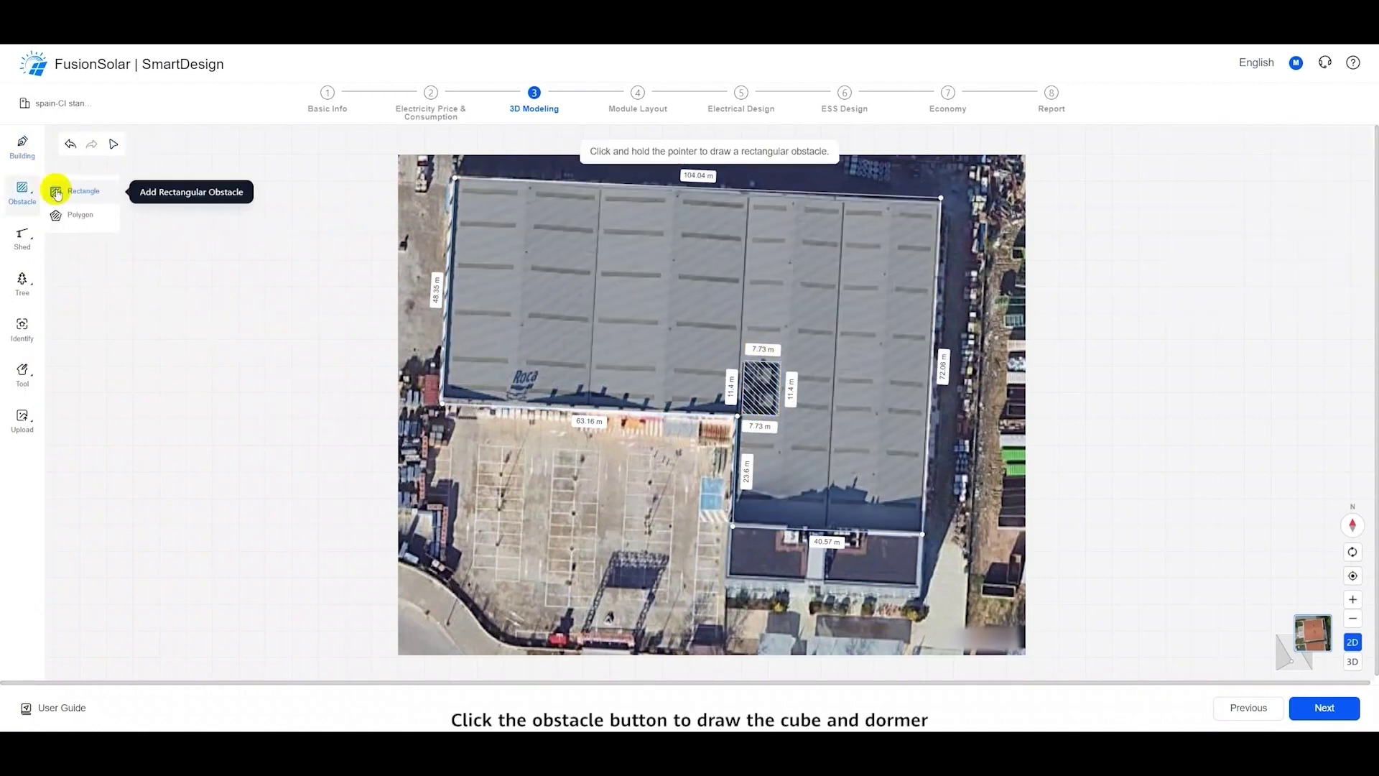
pyautogui.click(72, 191)
pyautogui.moveTo(733, 525); pyautogui.dragTo(922, 594)
# Step: Place a Y-shaped shed in the car park
pyautogui.moveTo(29, 245)
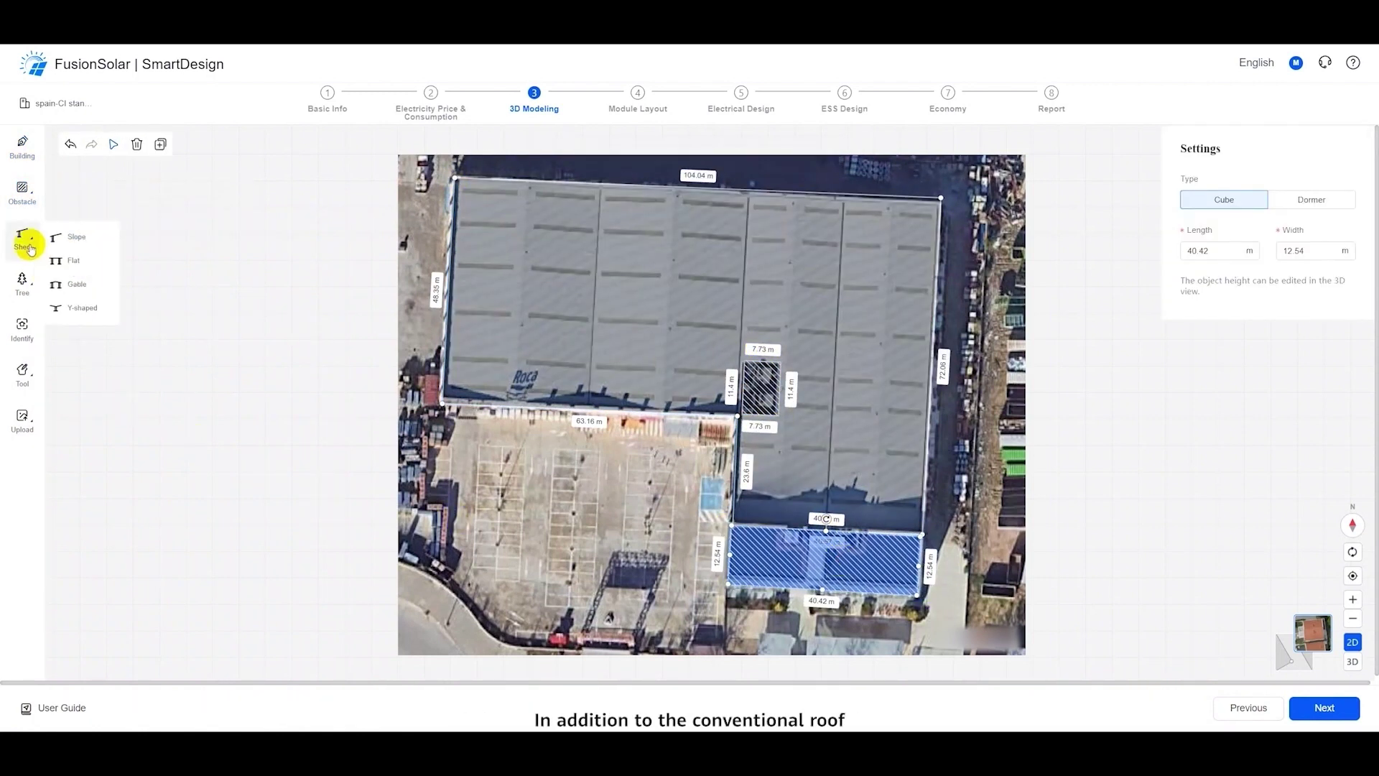
pyautogui.click(86, 316)
pyautogui.click(598, 494)
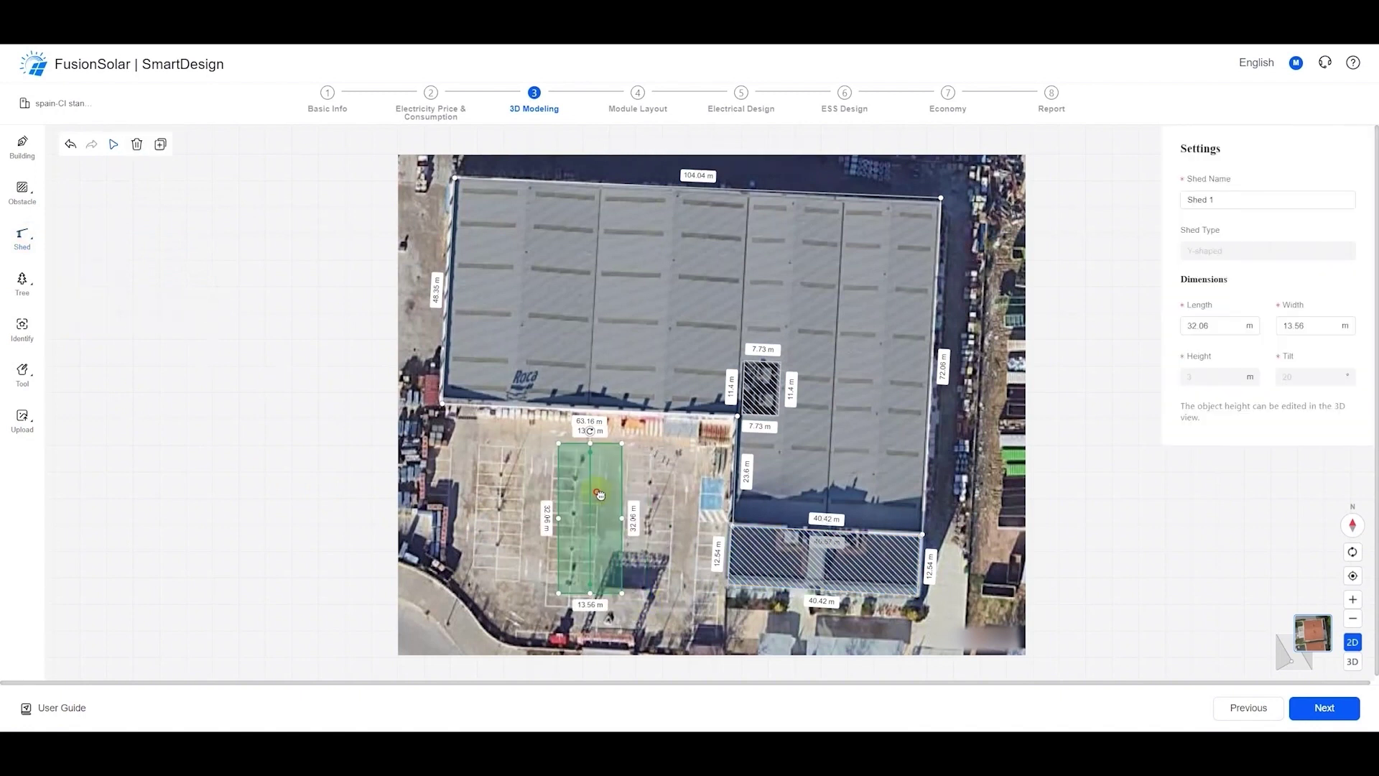
pyautogui.click(584, 497)
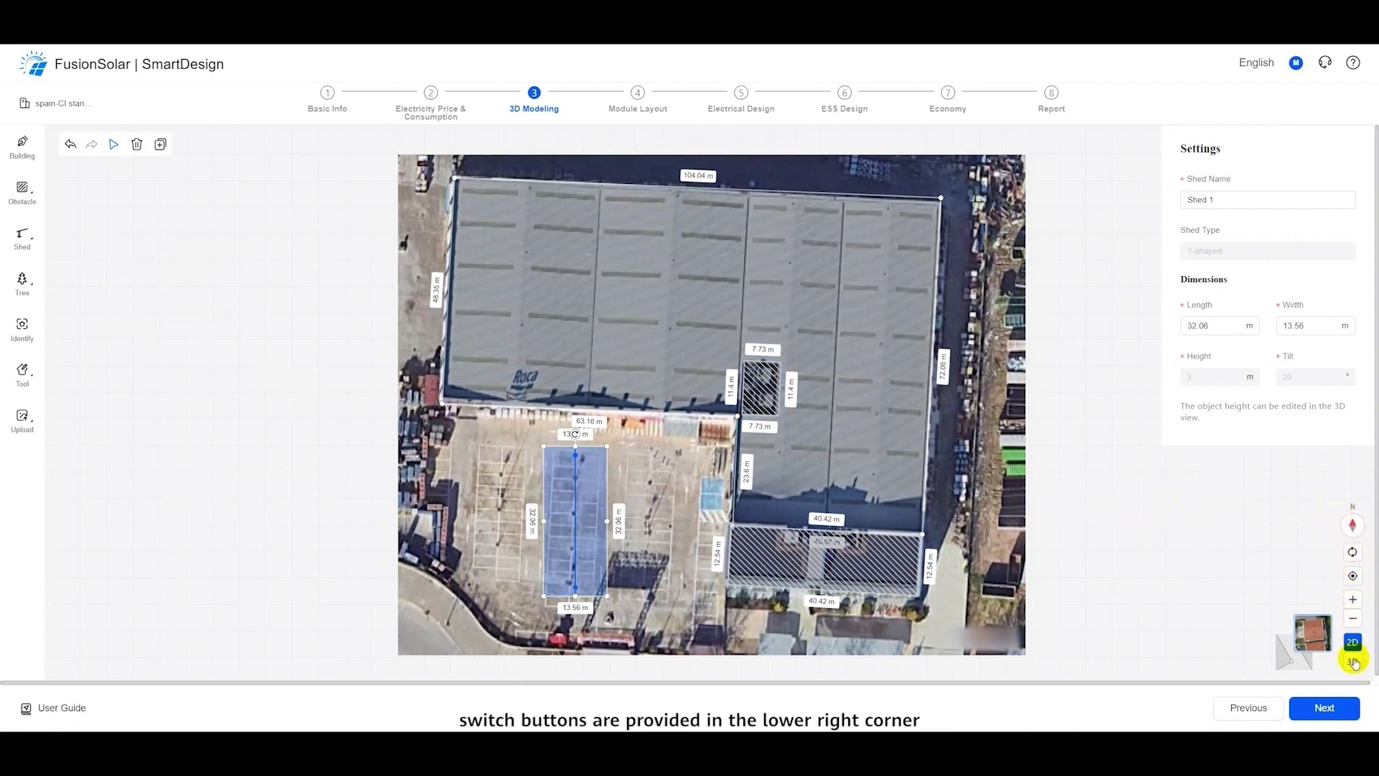
# Step: In 3D view, give Building 1 a parapet wall 1200 mm high
pyautogui.click(1352, 662)
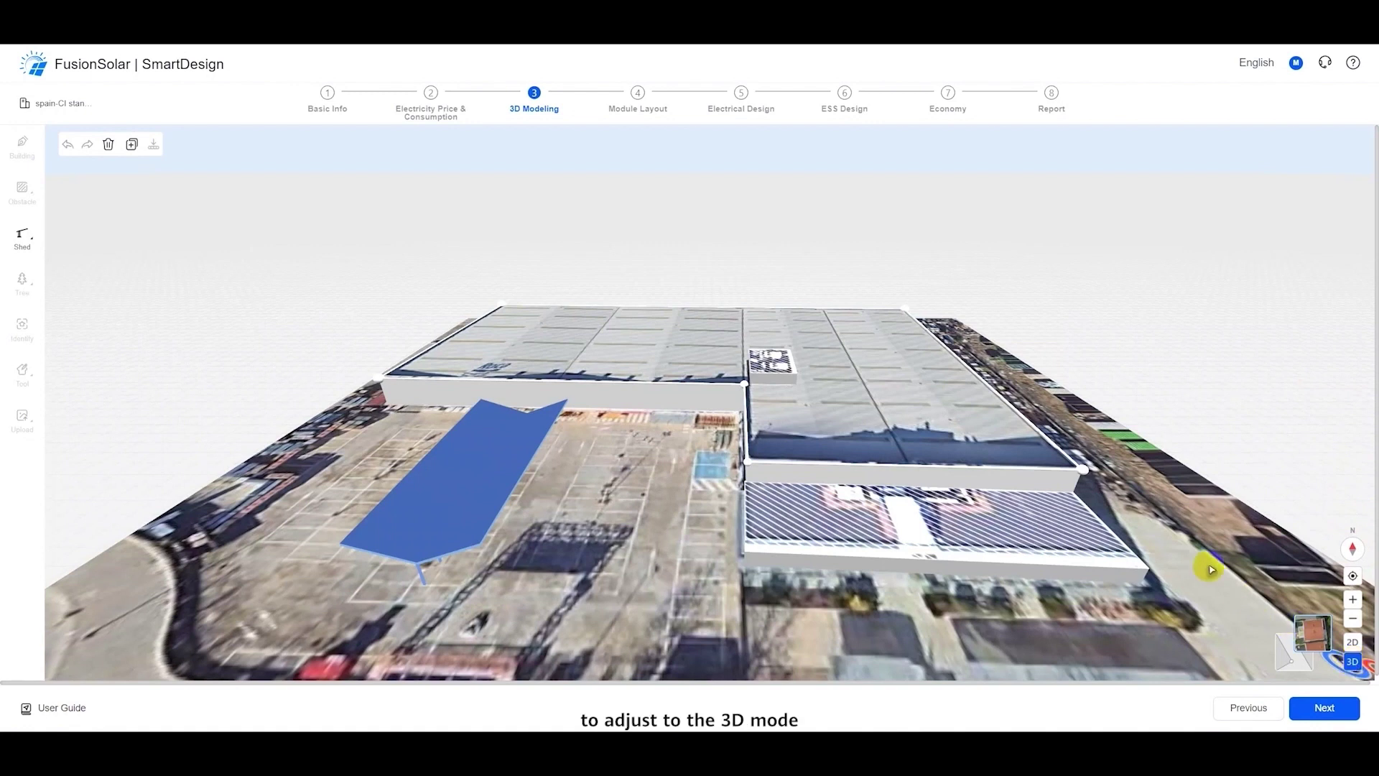
pyautogui.click(890, 380)
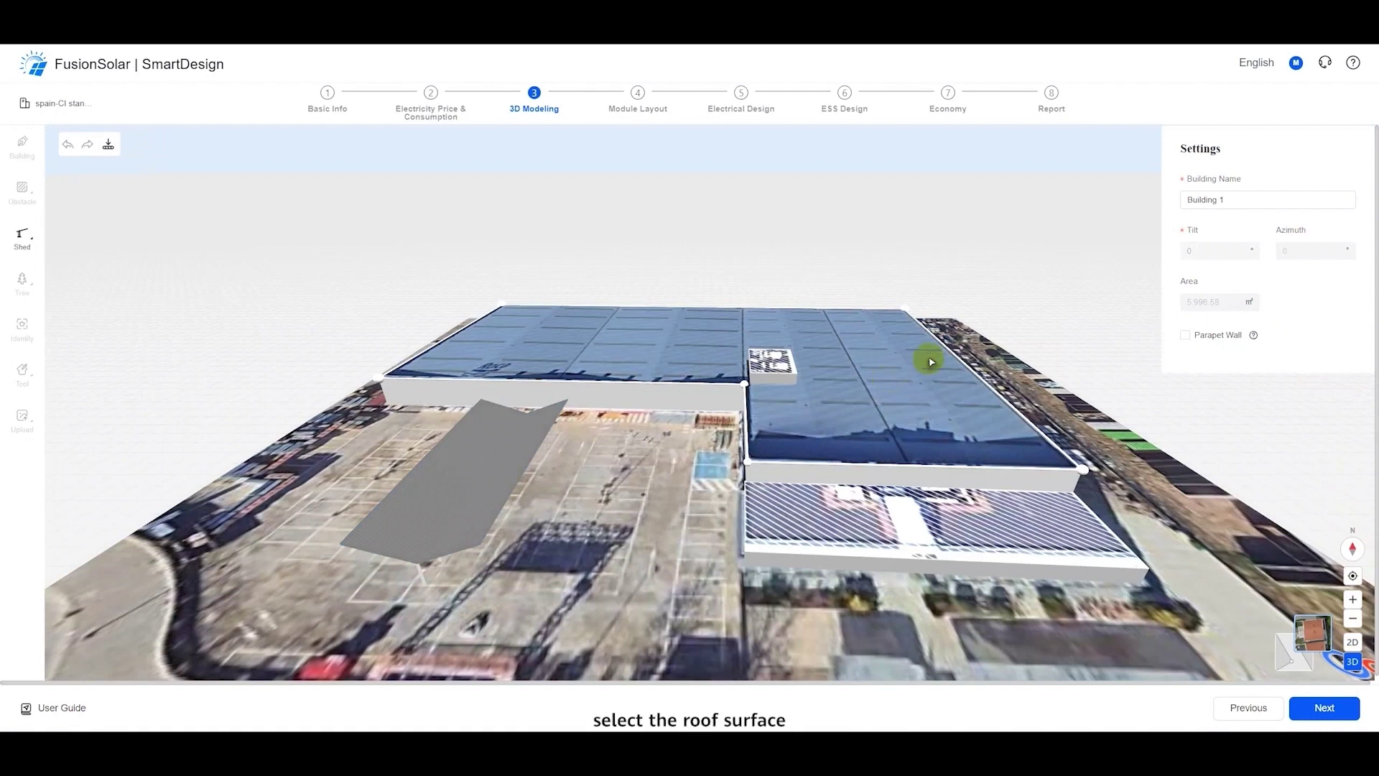
pyautogui.click(1185, 335)
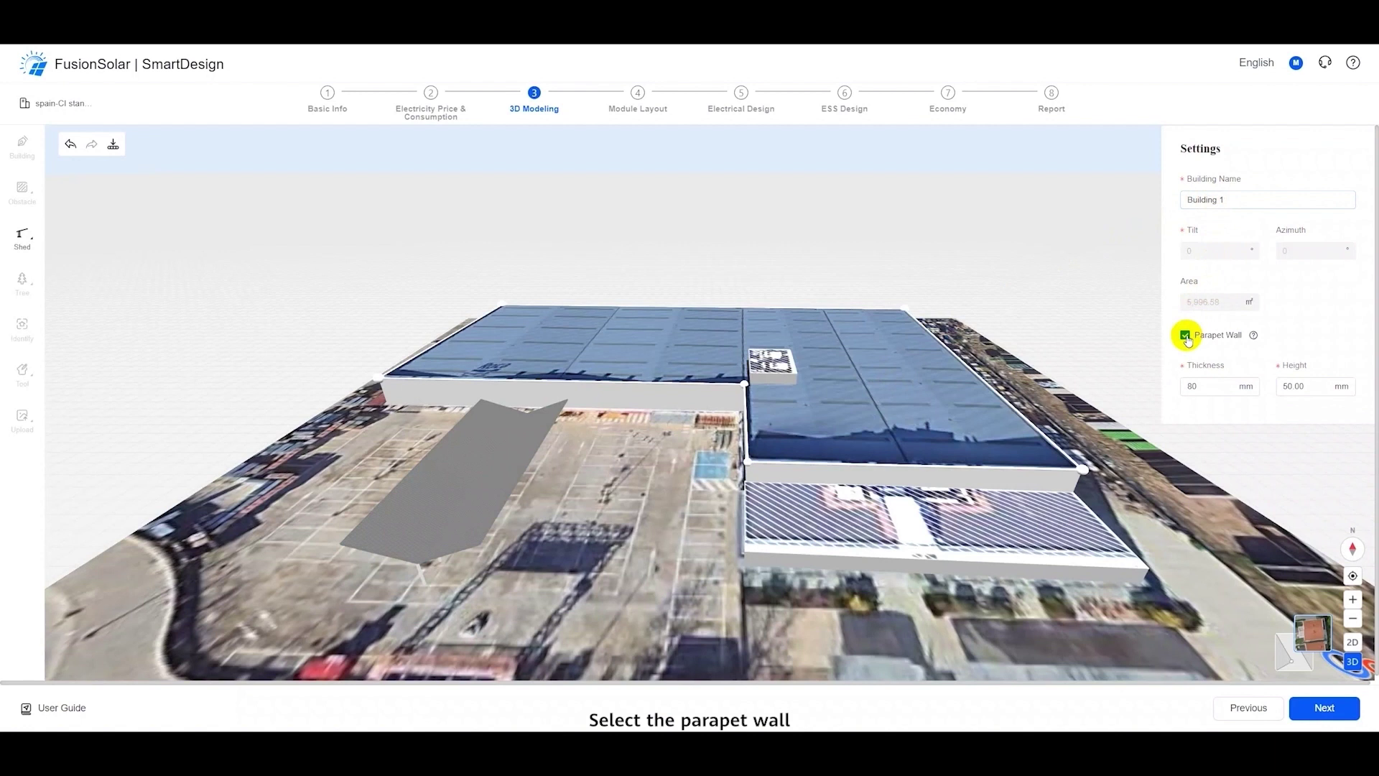
pyautogui.doubleClick(1301, 385)
pyautogui.write('1200')
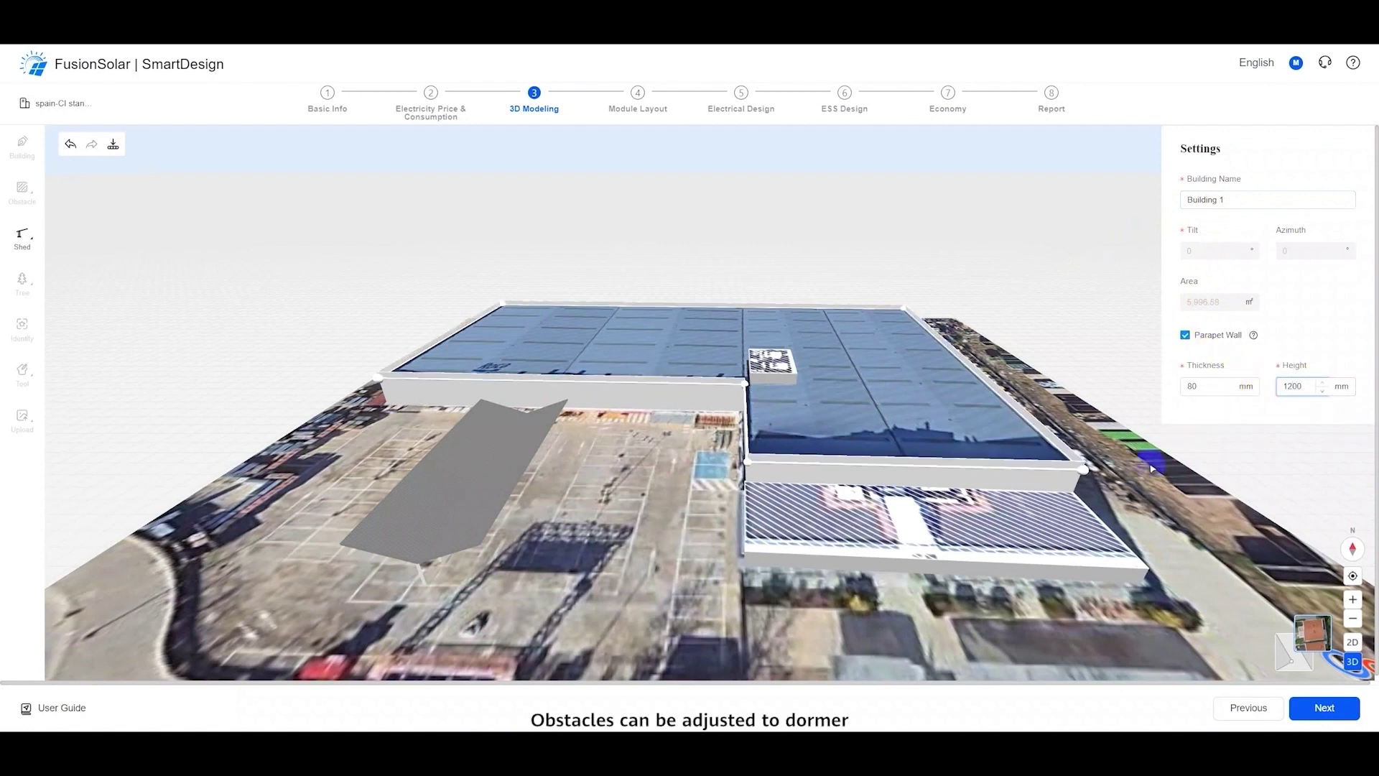
# Step: Raise the lower block obstacle to 9.48 m and move on to Module Layout
pyautogui.click(1126, 489)
pyautogui.click(907, 492)
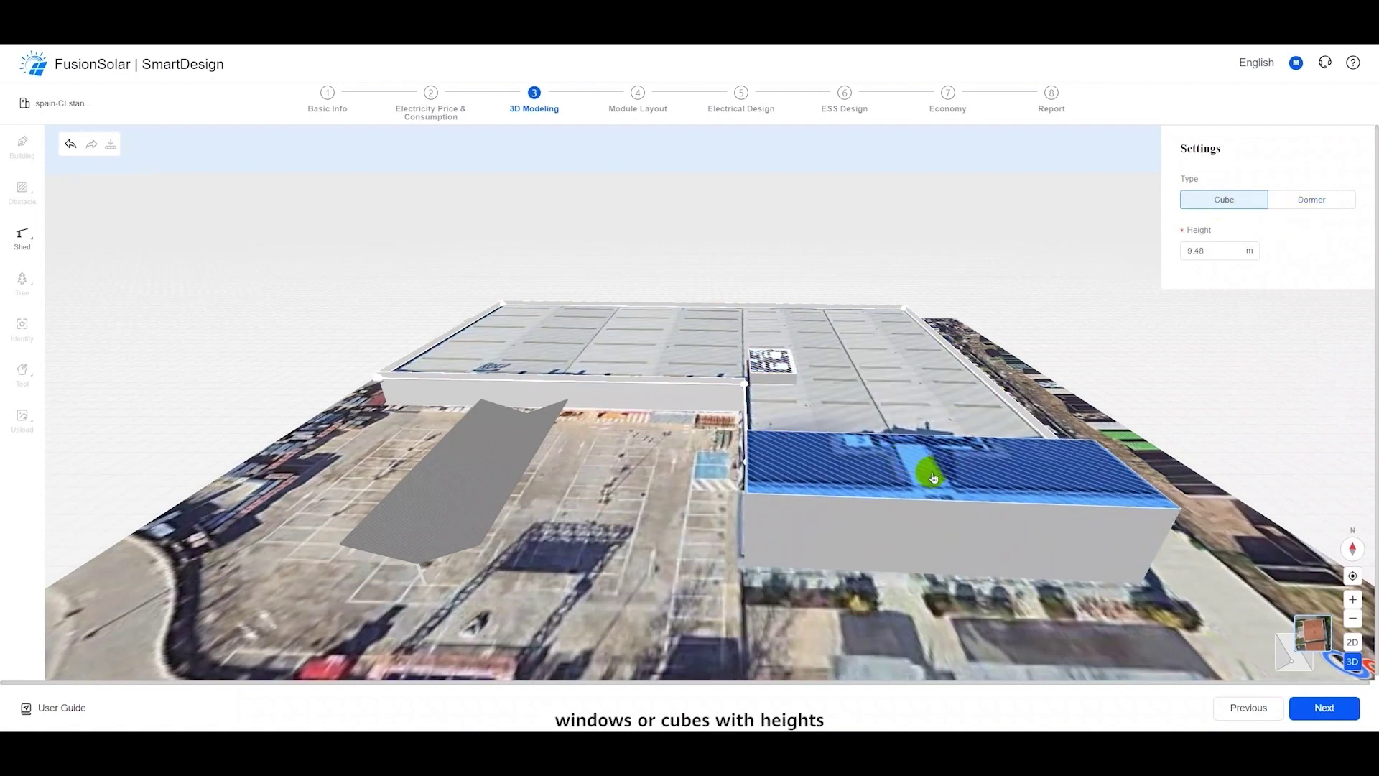
pyautogui.click(1326, 708)
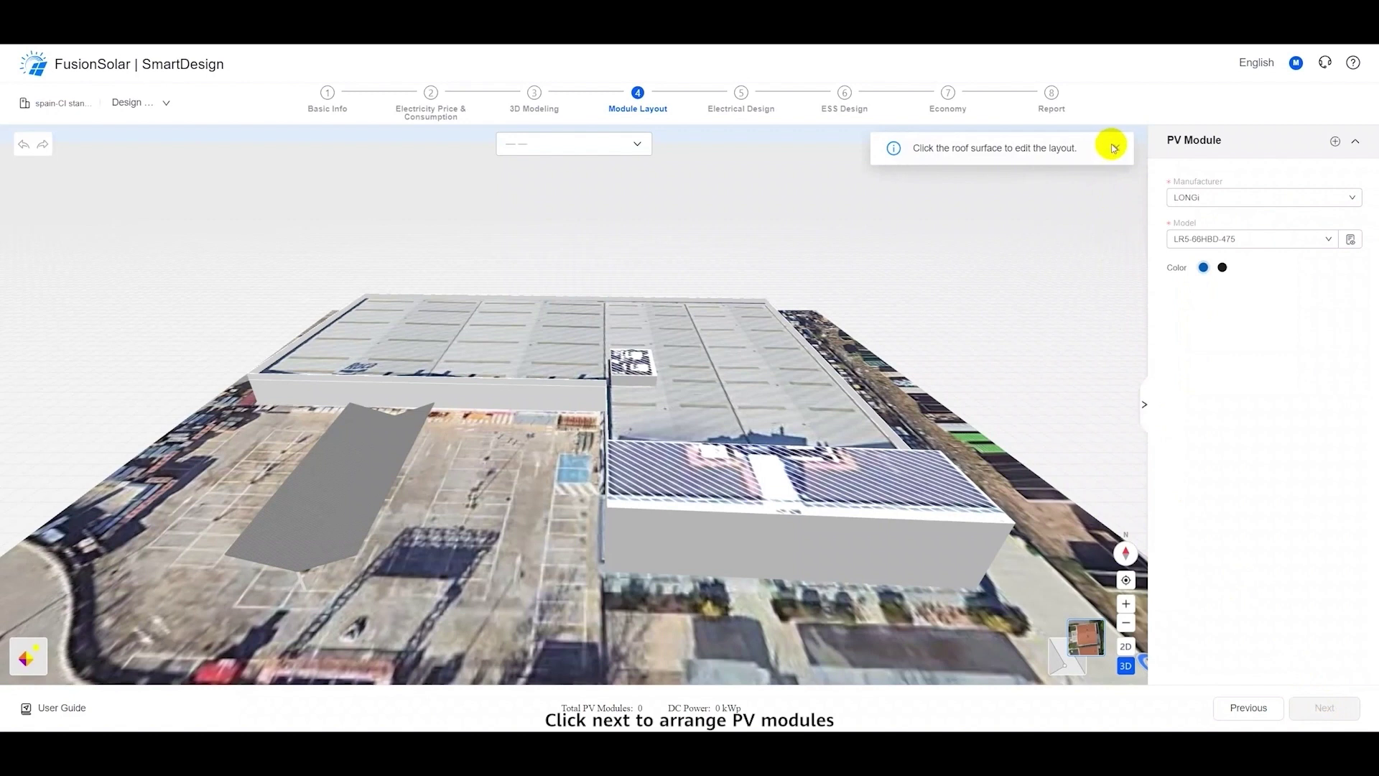
# Step: Auto-fill the main roof and the car-park shed with PV modules
pyautogui.click(740, 356)
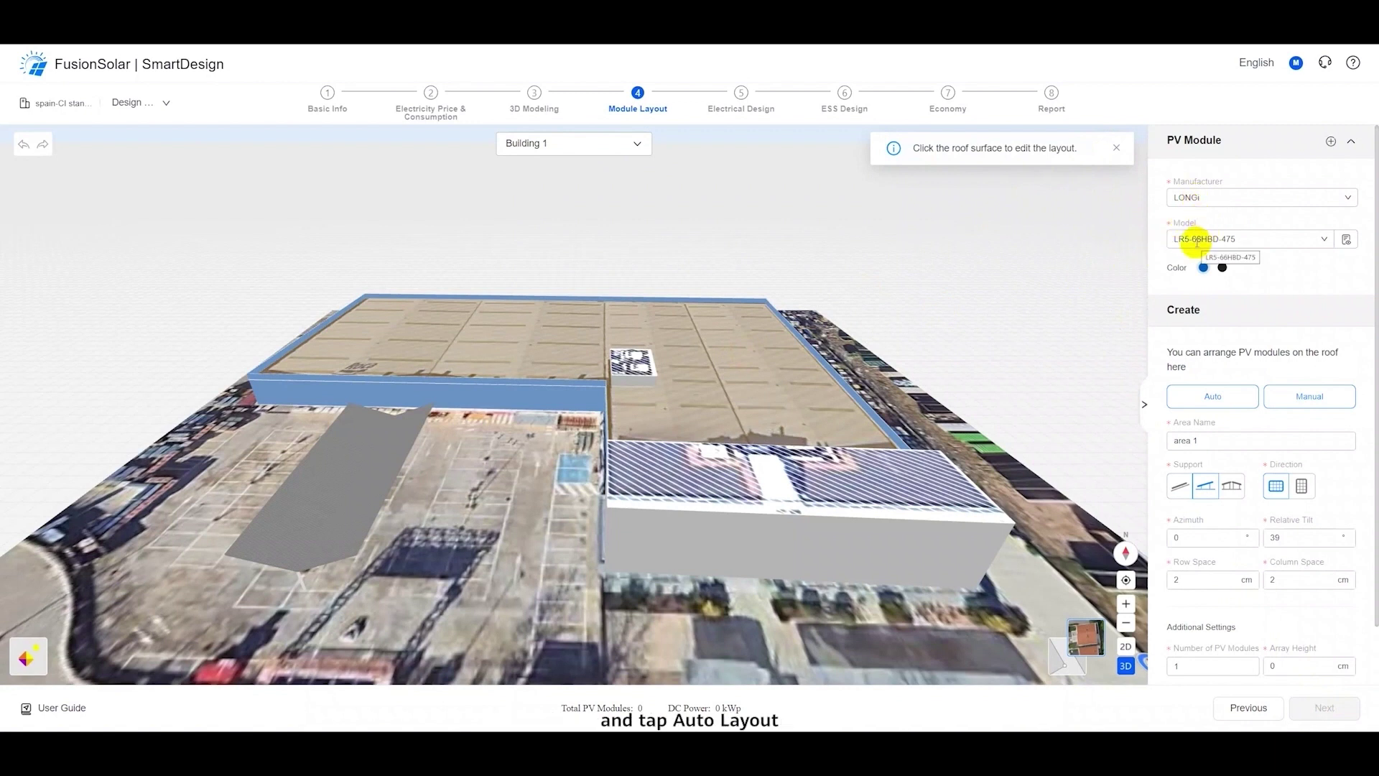
pyautogui.click(1221, 394)
pyautogui.click(345, 461)
pyautogui.click(374, 481)
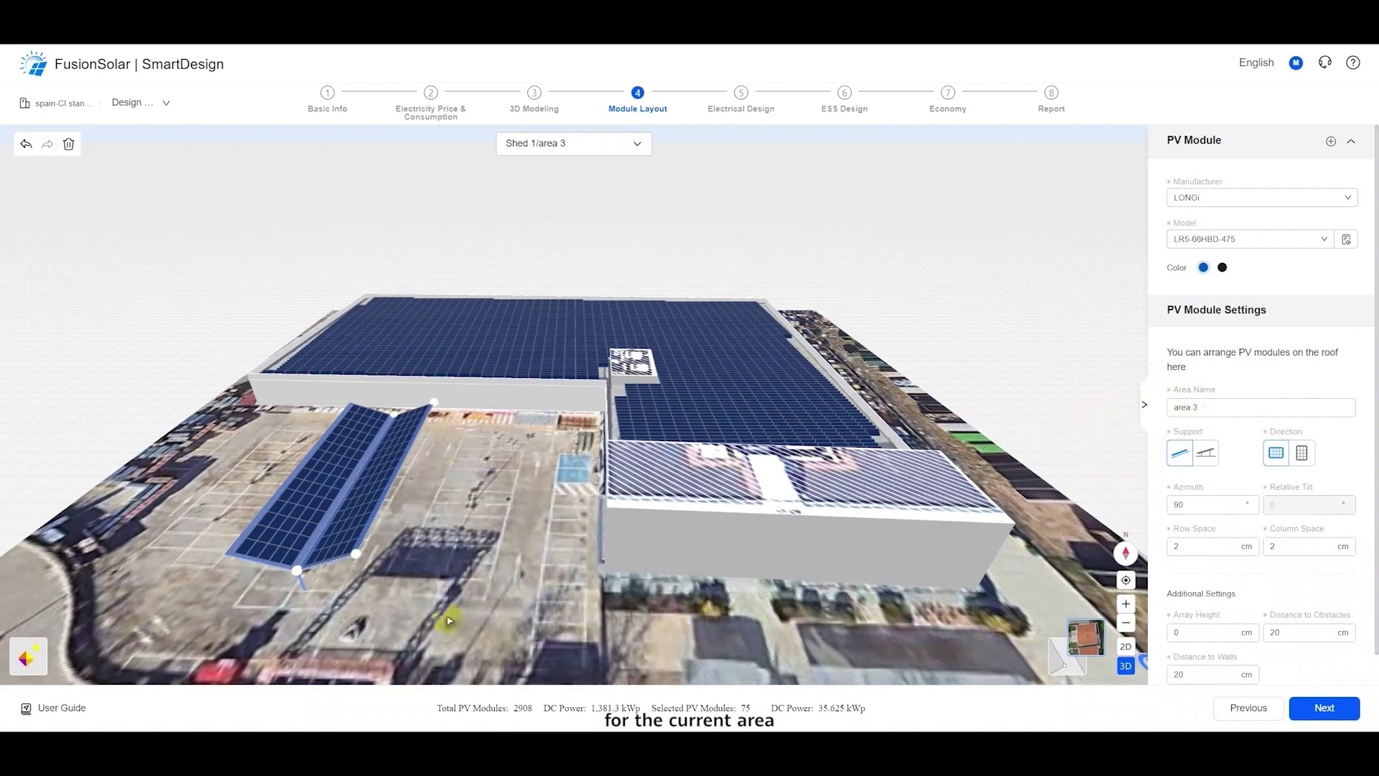
# Step: Show the irradiation map and delete the 38.81% irradiation module, leaving 2907 modules
pyautogui.click(26, 655)
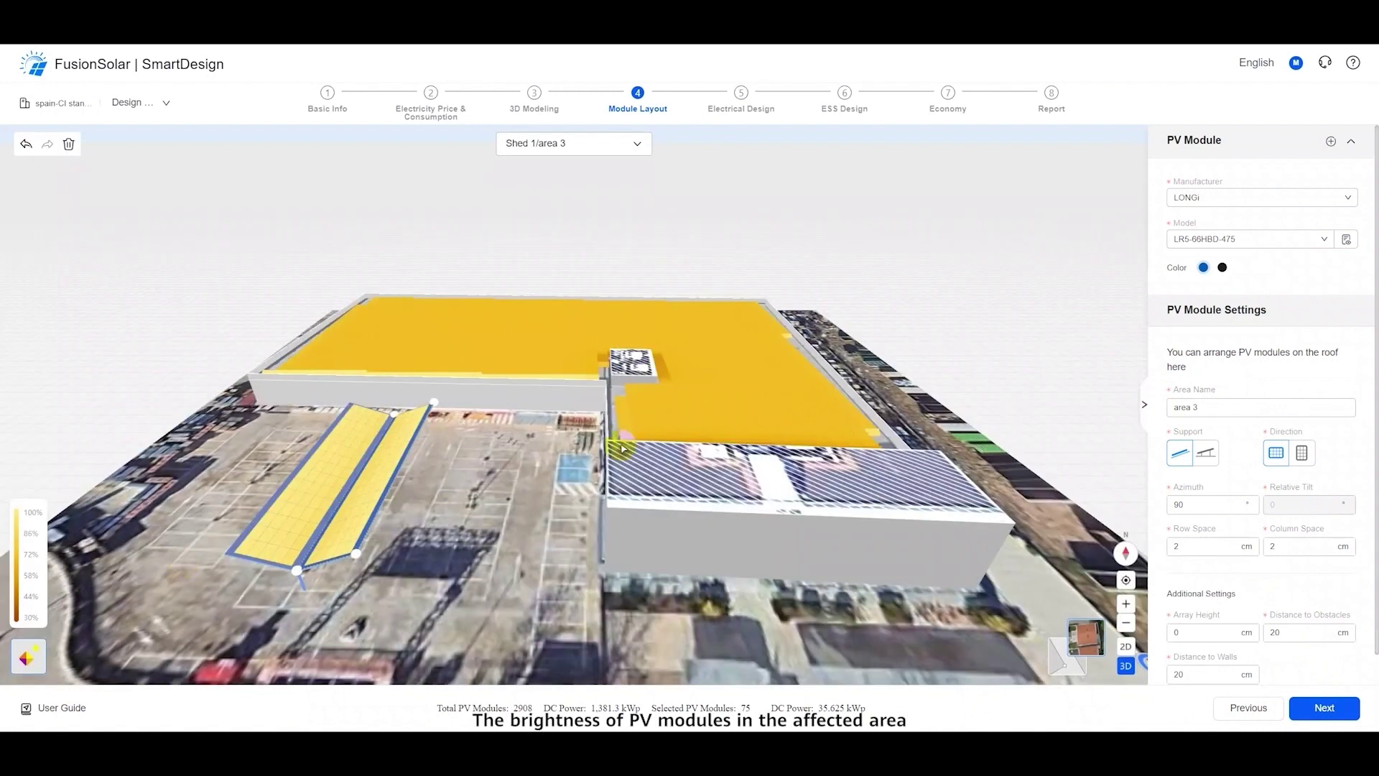
pyautogui.moveTo(916, 318); pyautogui.dragTo(908, 423)
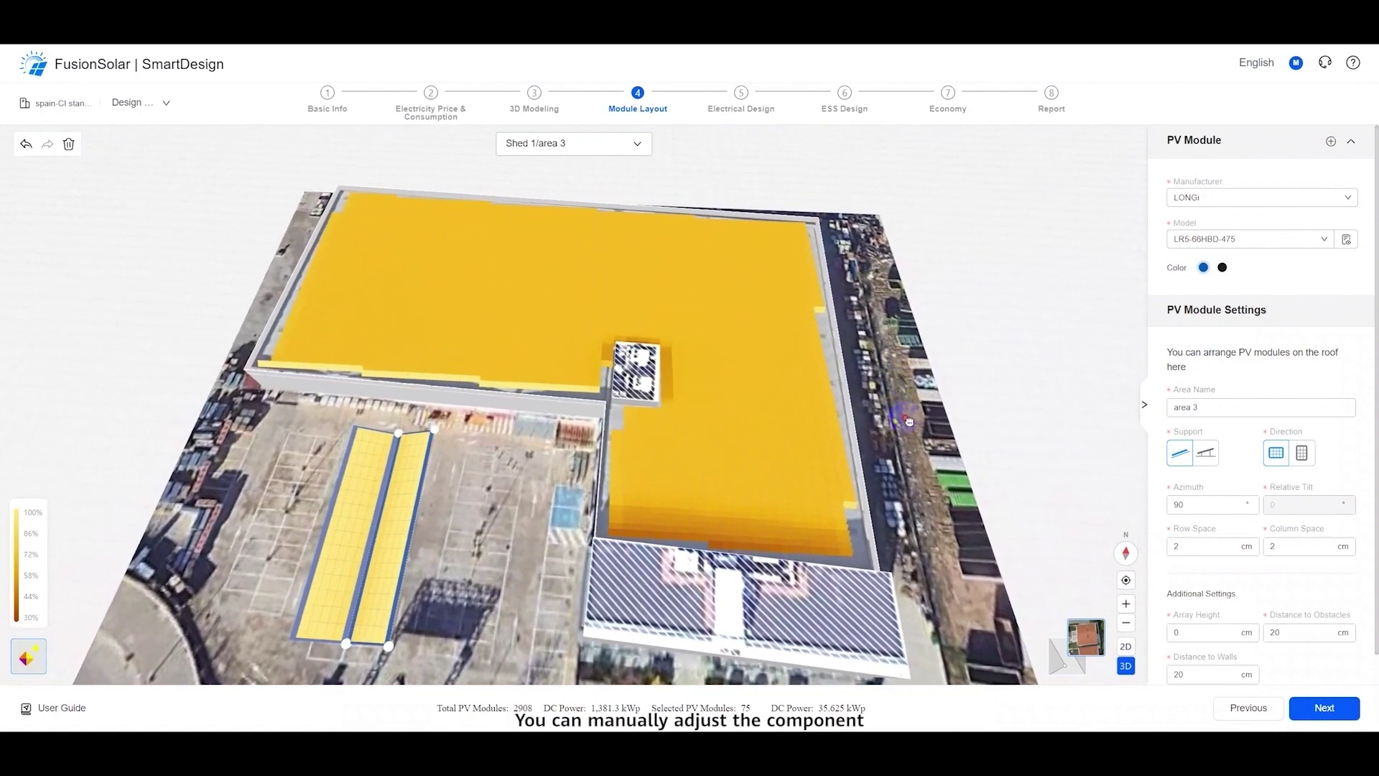
pyautogui.click(718, 547)
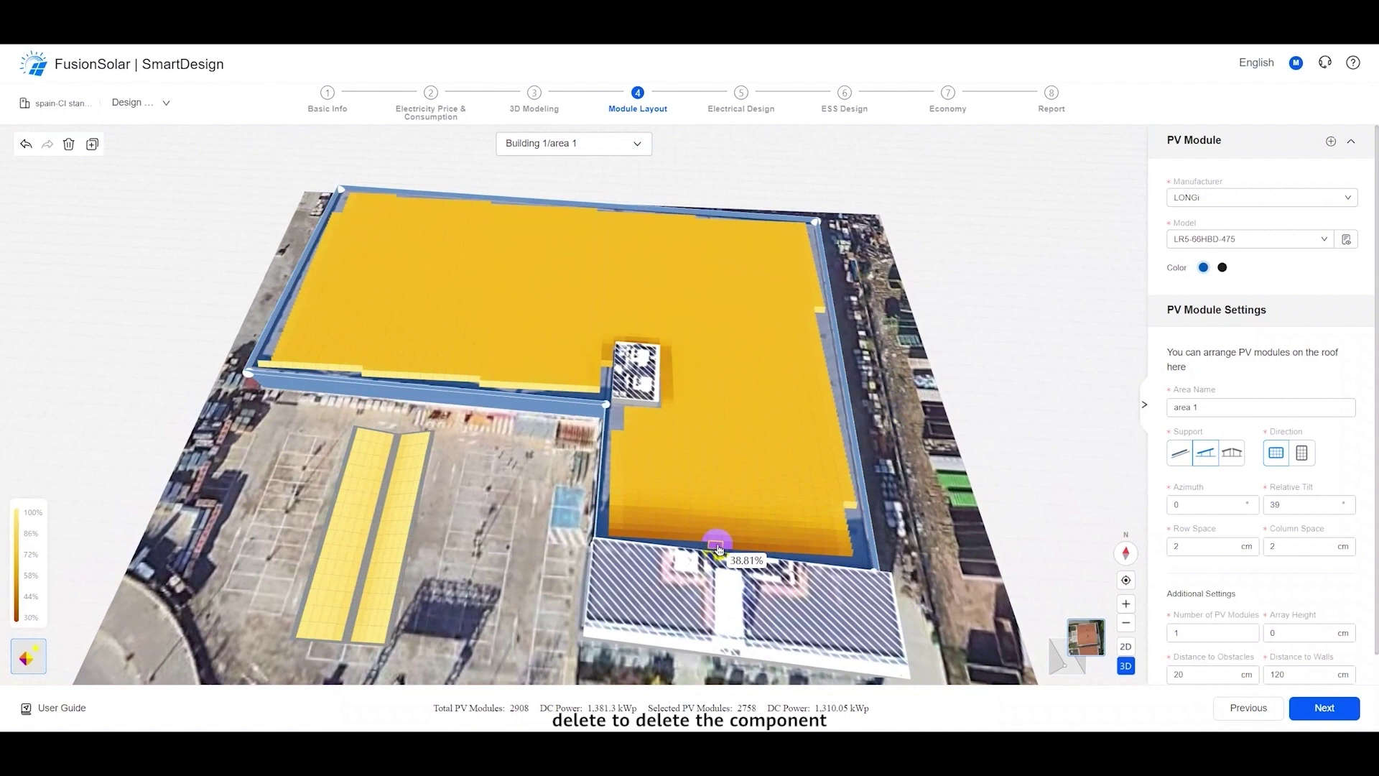
pyautogui.press('Delete')
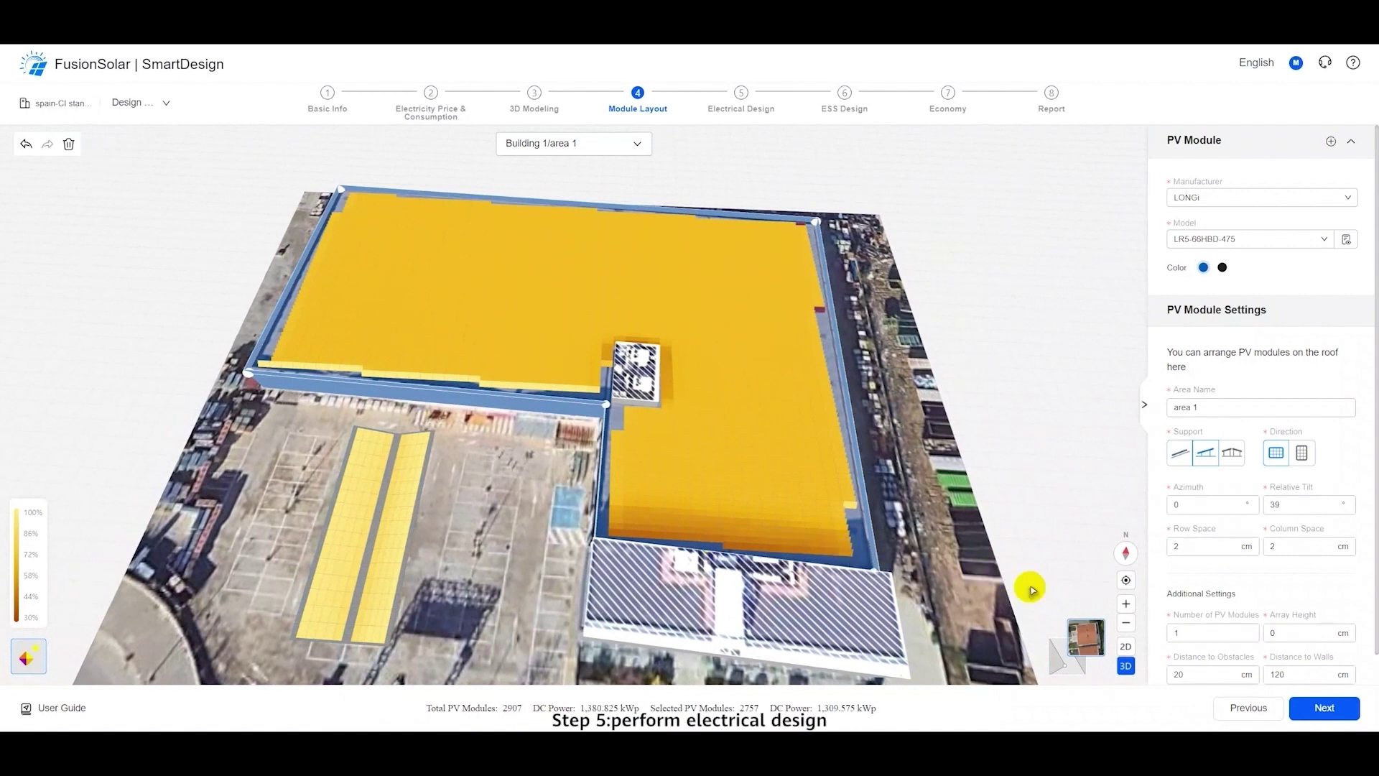
# Step: Auto-string all modules to 7 SUN5000-150K-MG0 inverters and review the MPPT list to the last inverter
pyautogui.click(1314, 710)
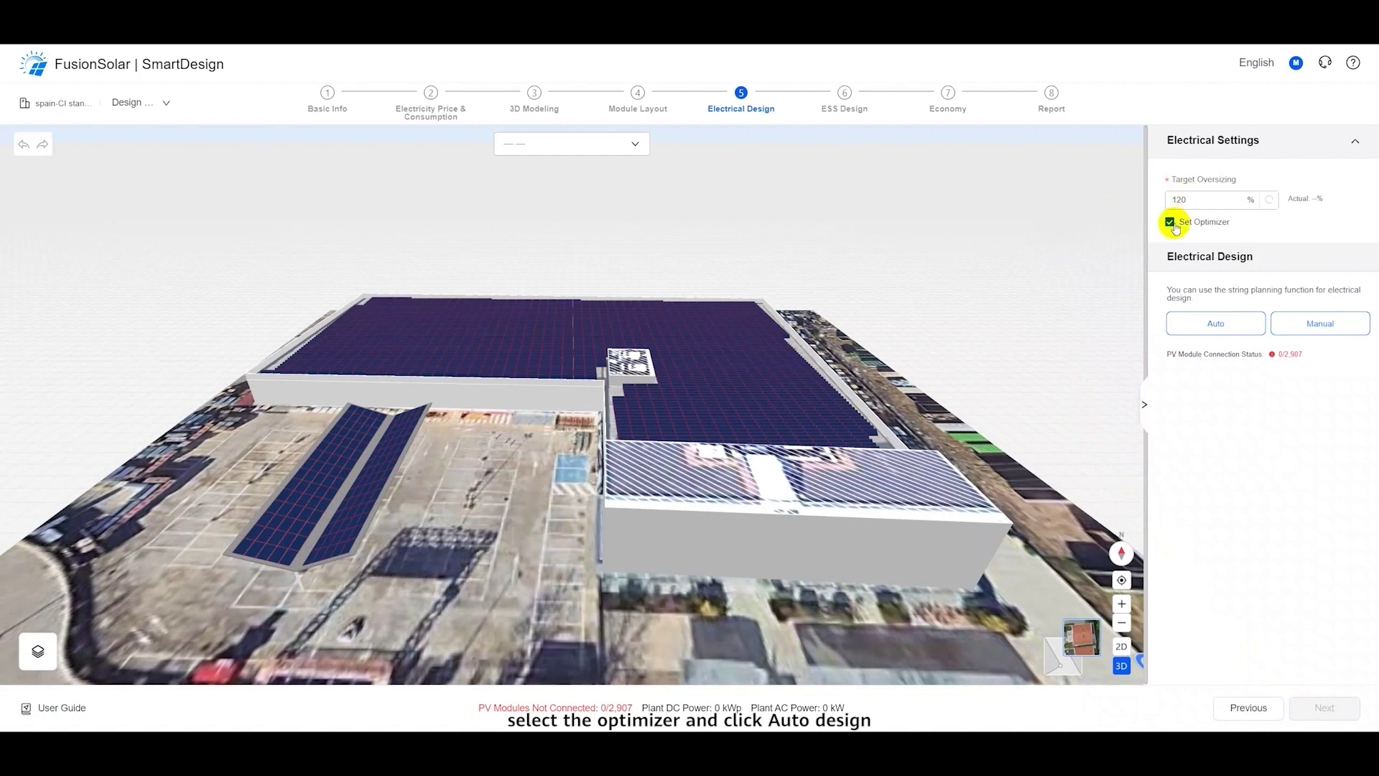
pyautogui.click(1211, 327)
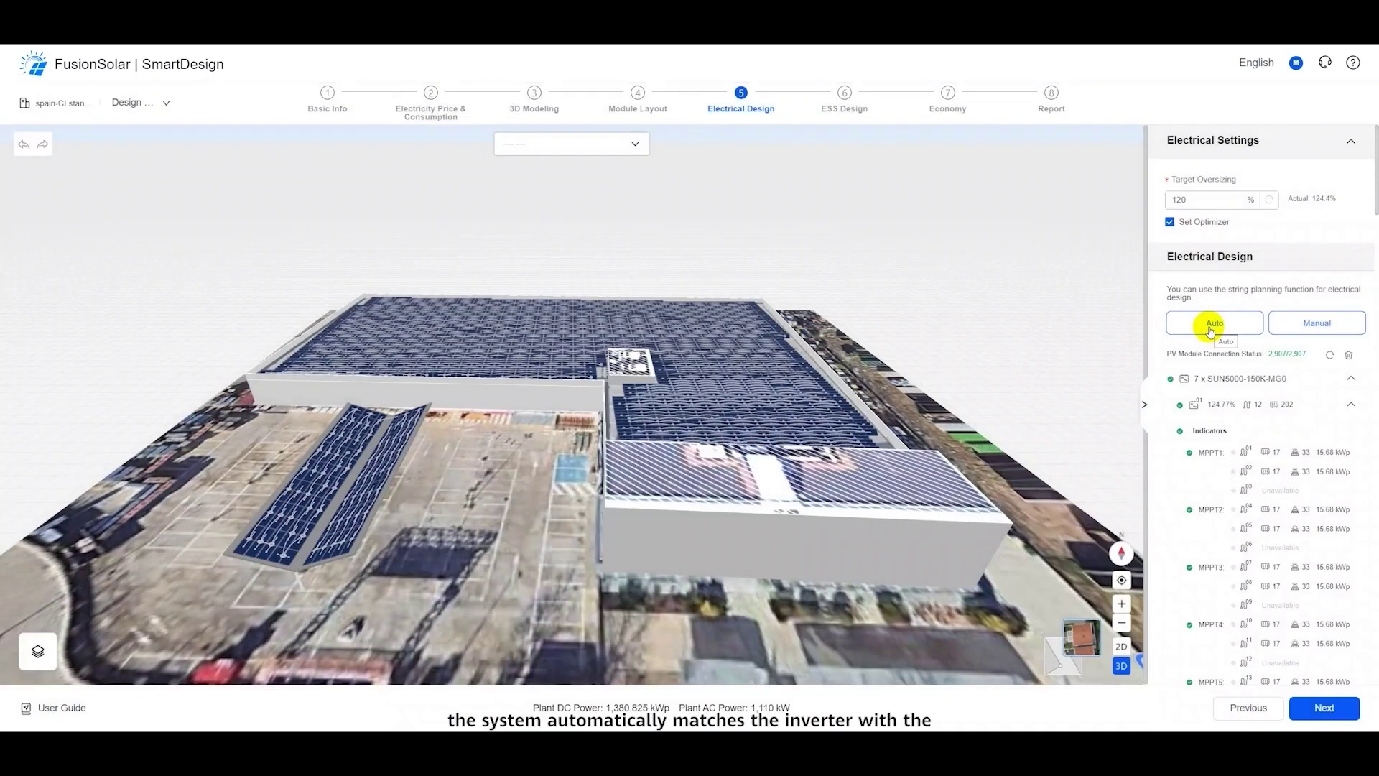
pyautogui.scroll(-5, 1244, 418)
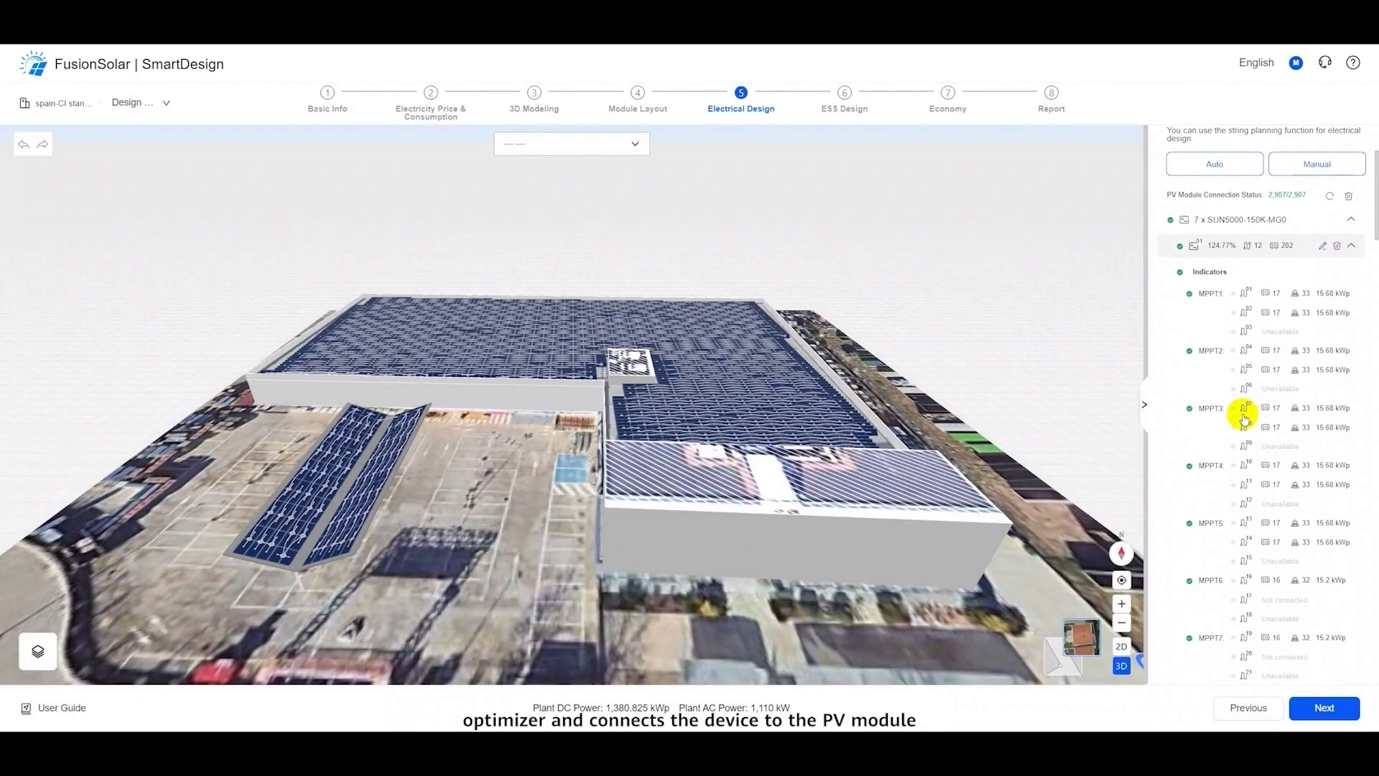
pyautogui.scroll(-4, 1245, 418)
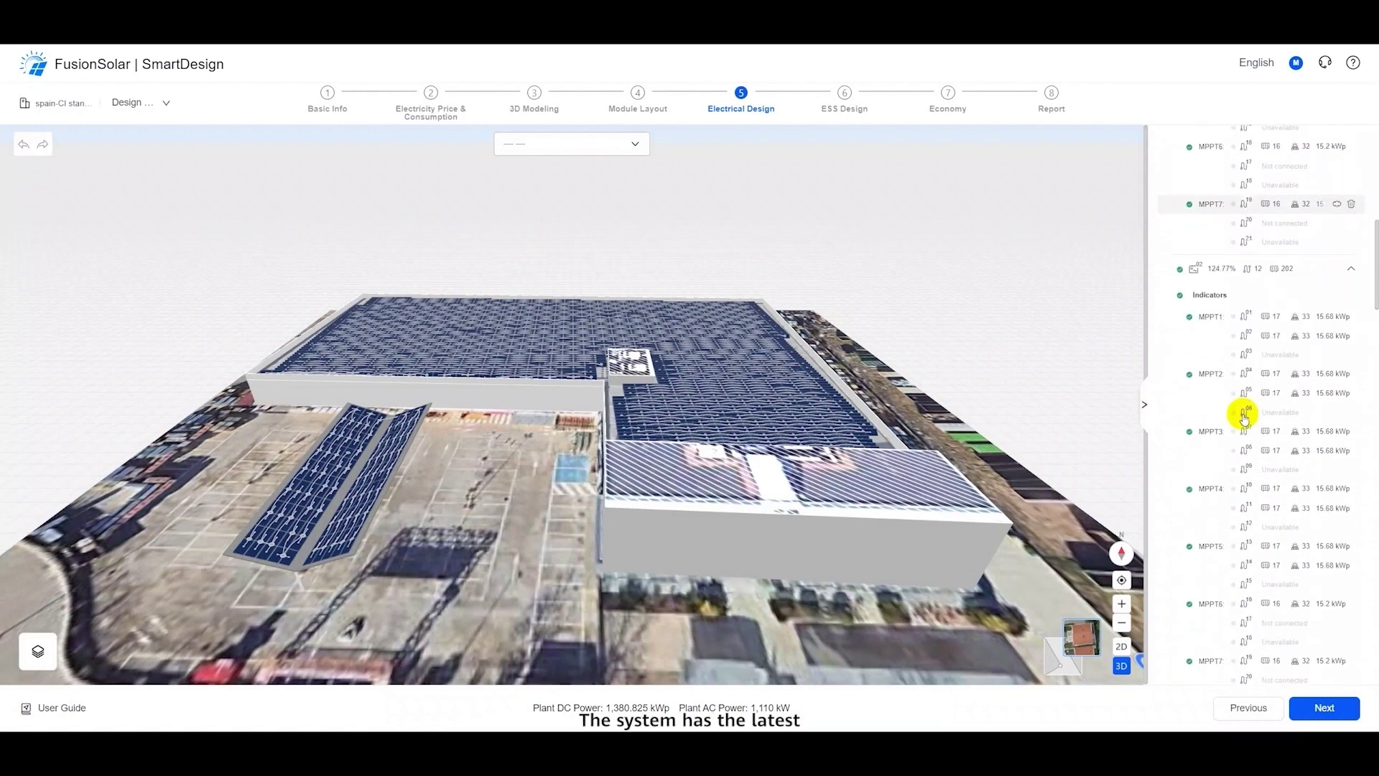
pyautogui.scroll(4, 1244, 419)
pyautogui.scroll(-1, 1244, 419)
pyautogui.scroll(-2, 1244, 419)
pyautogui.scroll(5, 1244, 419)
pyautogui.scroll(-6, 1245, 419)
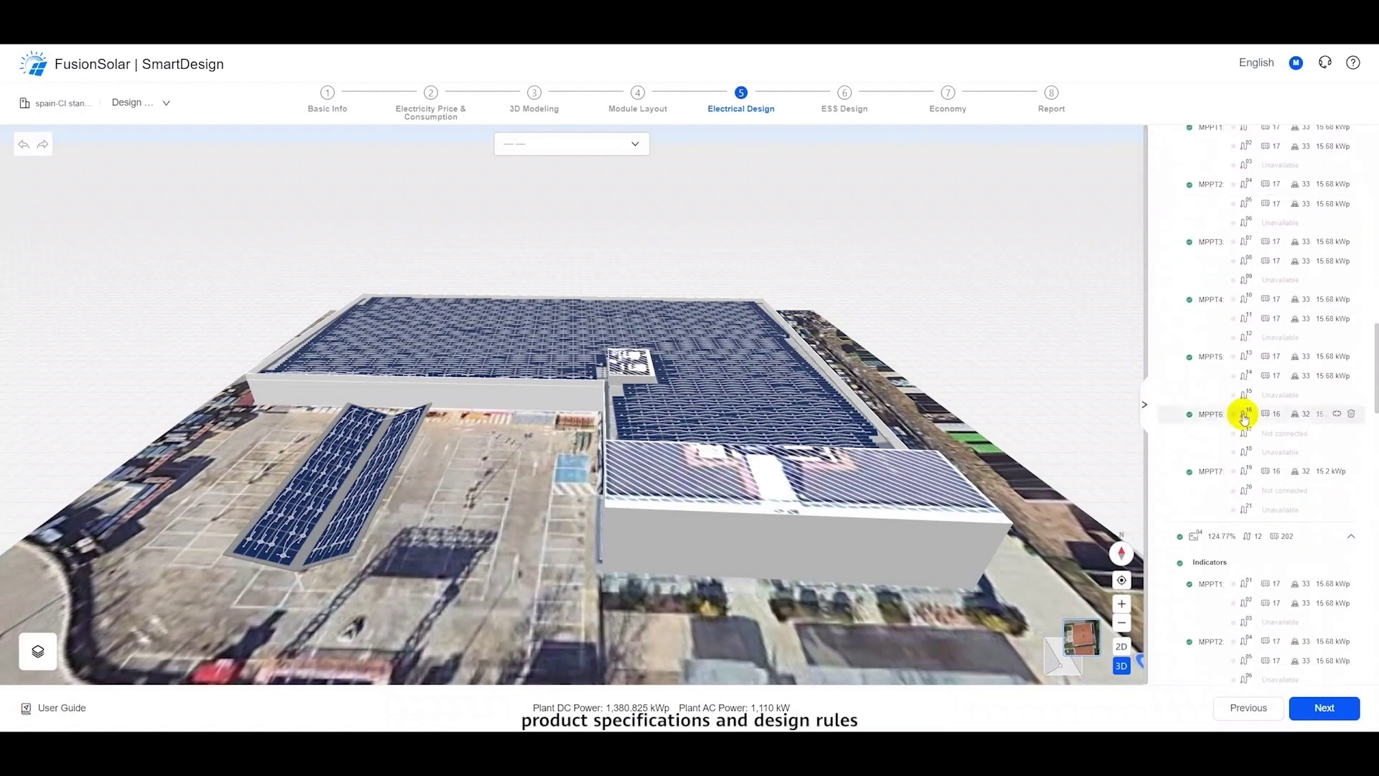
pyautogui.scroll(-6, 1244, 419)
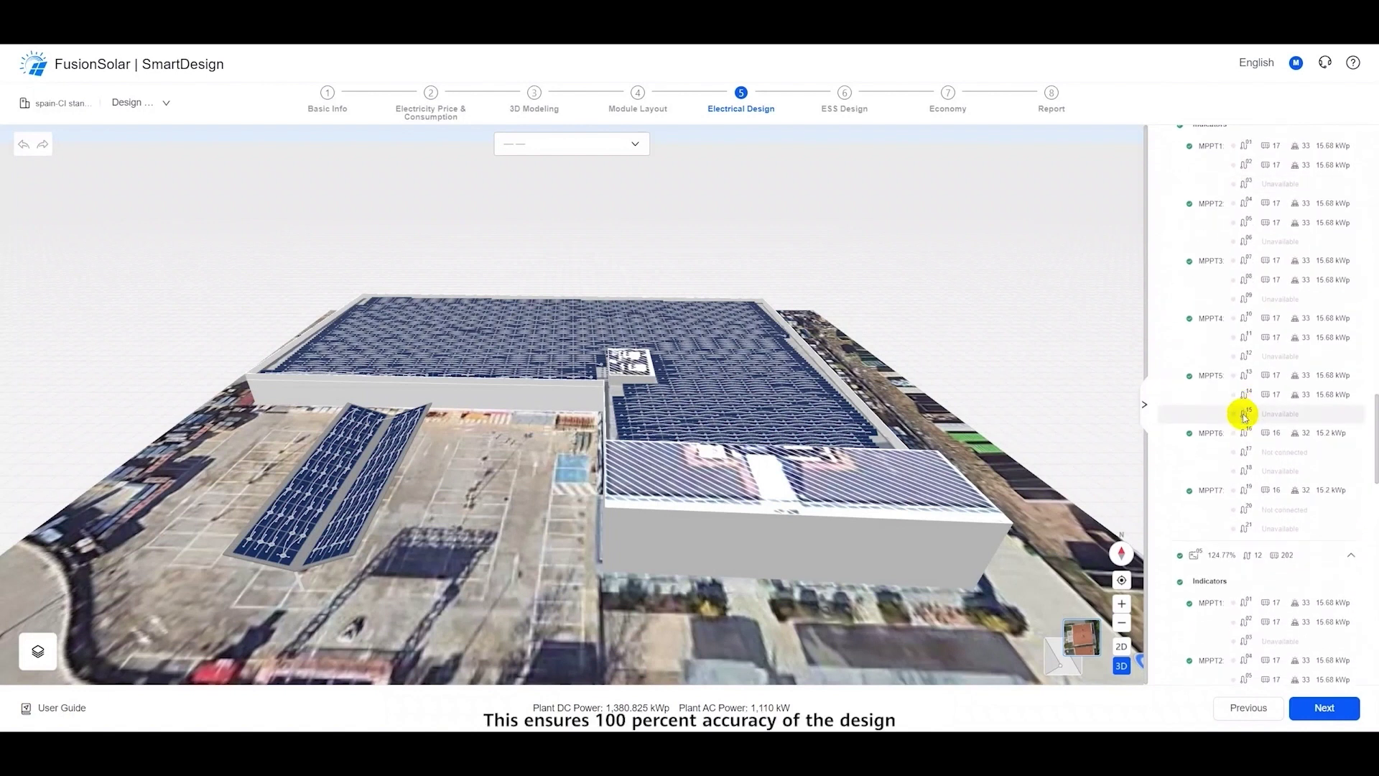
pyautogui.scroll(-4, 1244, 419)
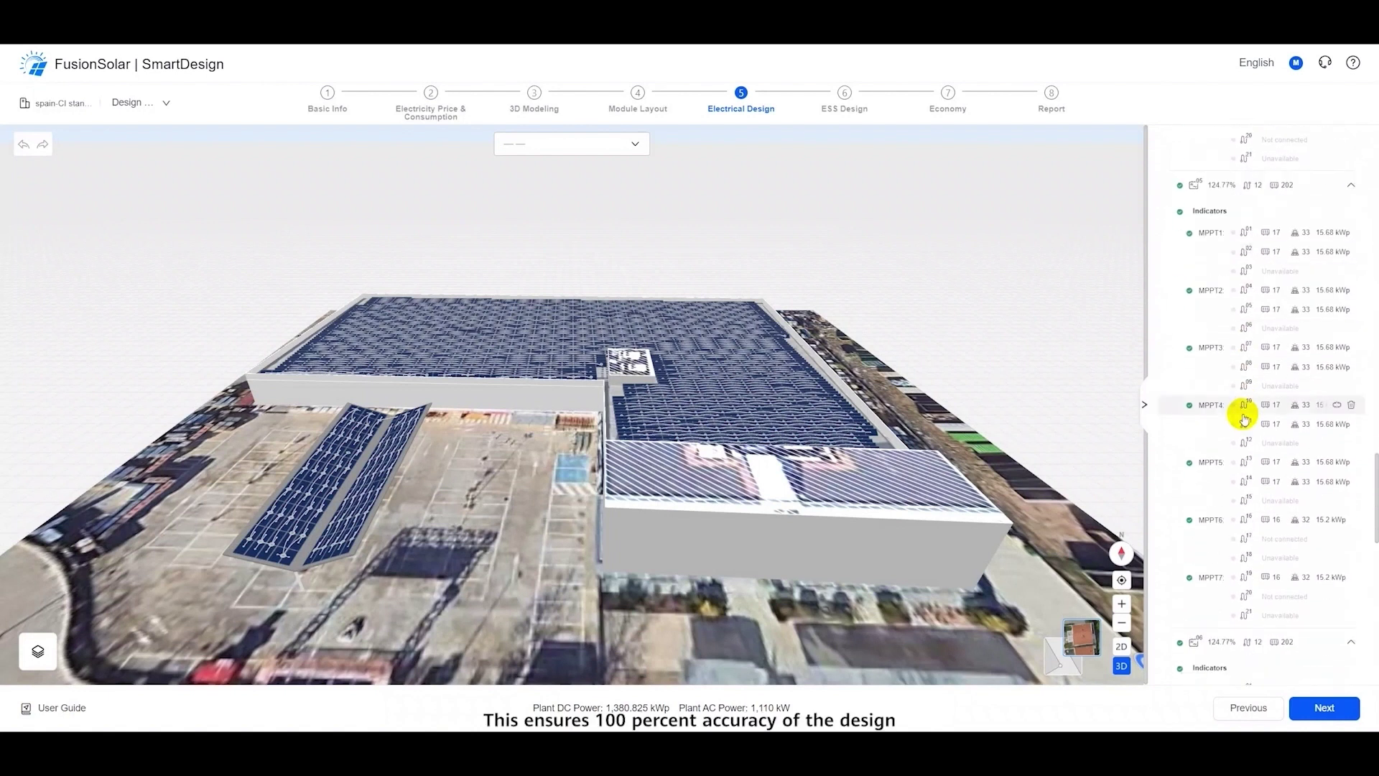
pyautogui.scroll(-3, 1245, 419)
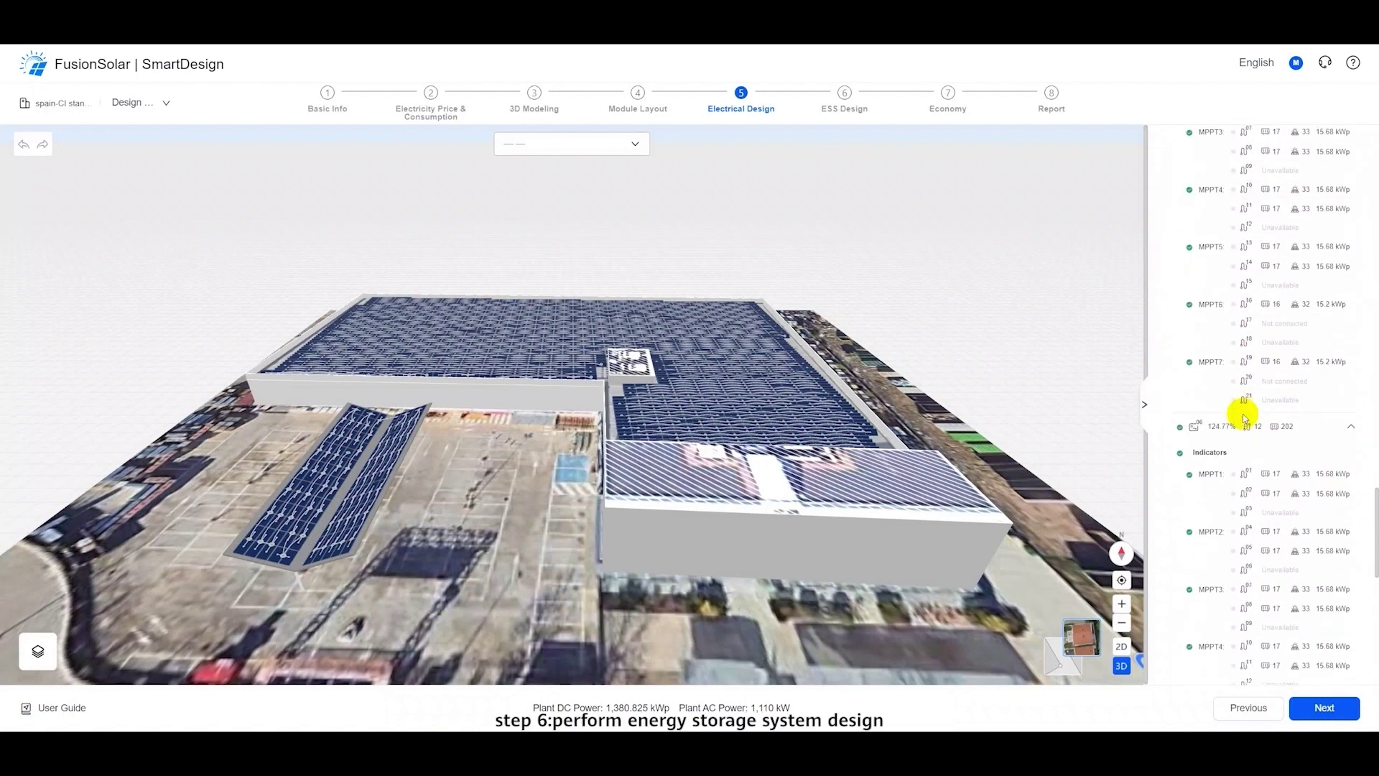
# Step: Enable ESS with Maximum Self-Consumption+TOU+Peak Shaving mode and open the auto-design parameters
pyautogui.click(1327, 708)
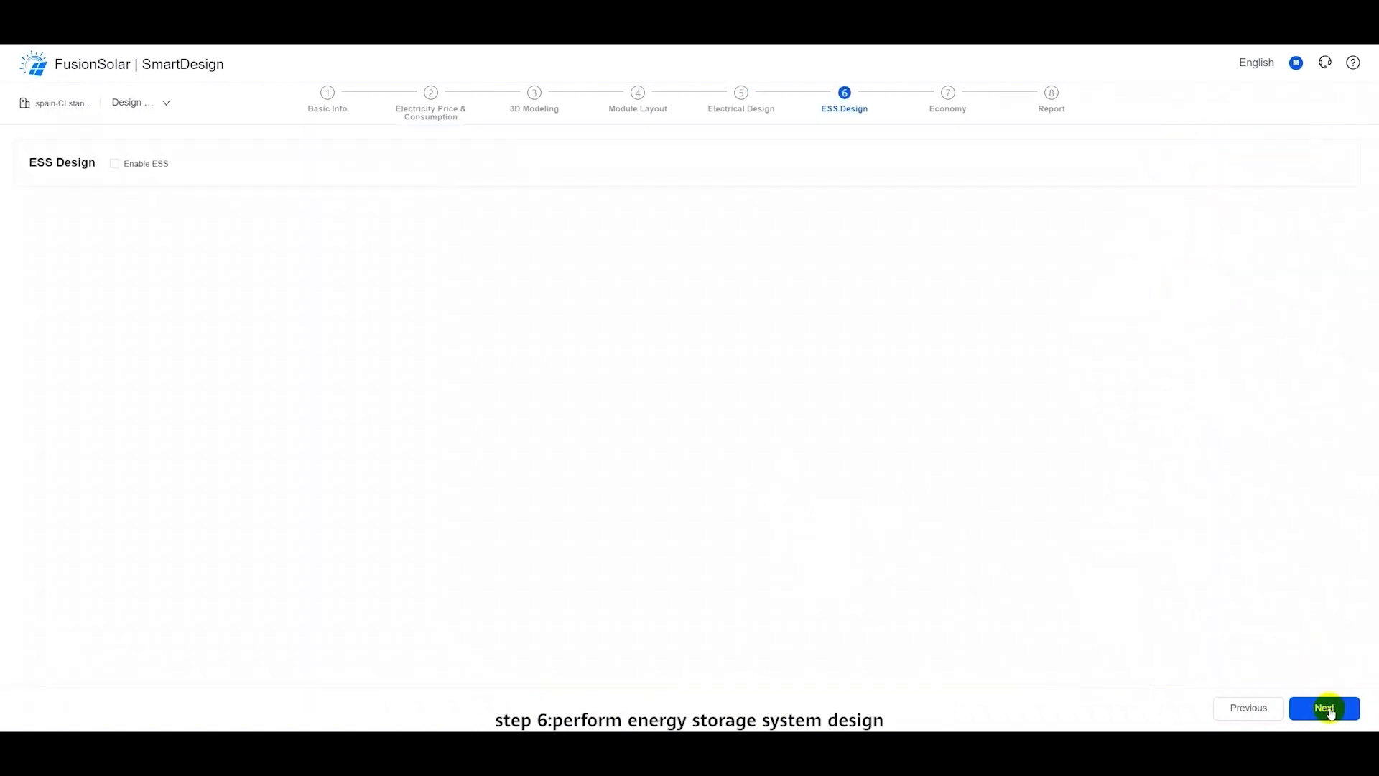
pyautogui.click(115, 164)
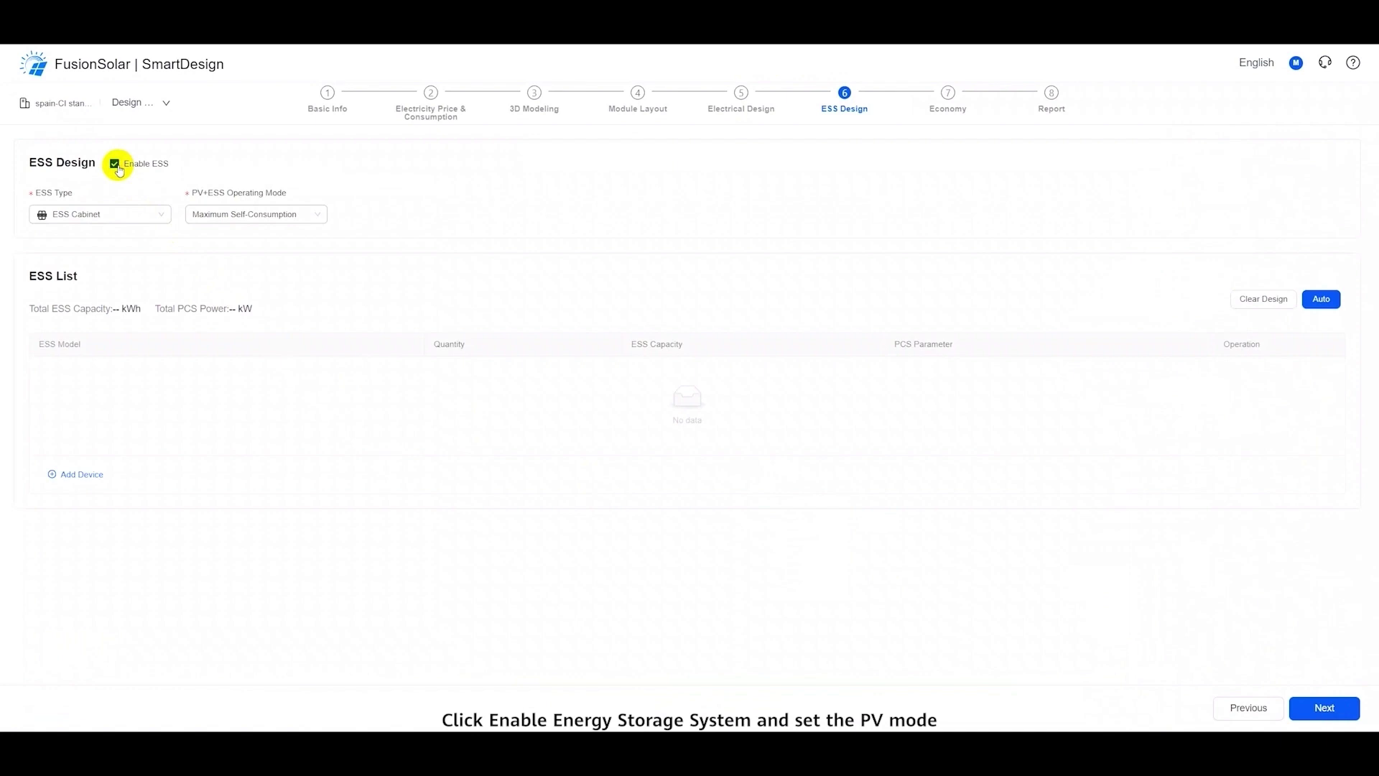
pyautogui.click(251, 215)
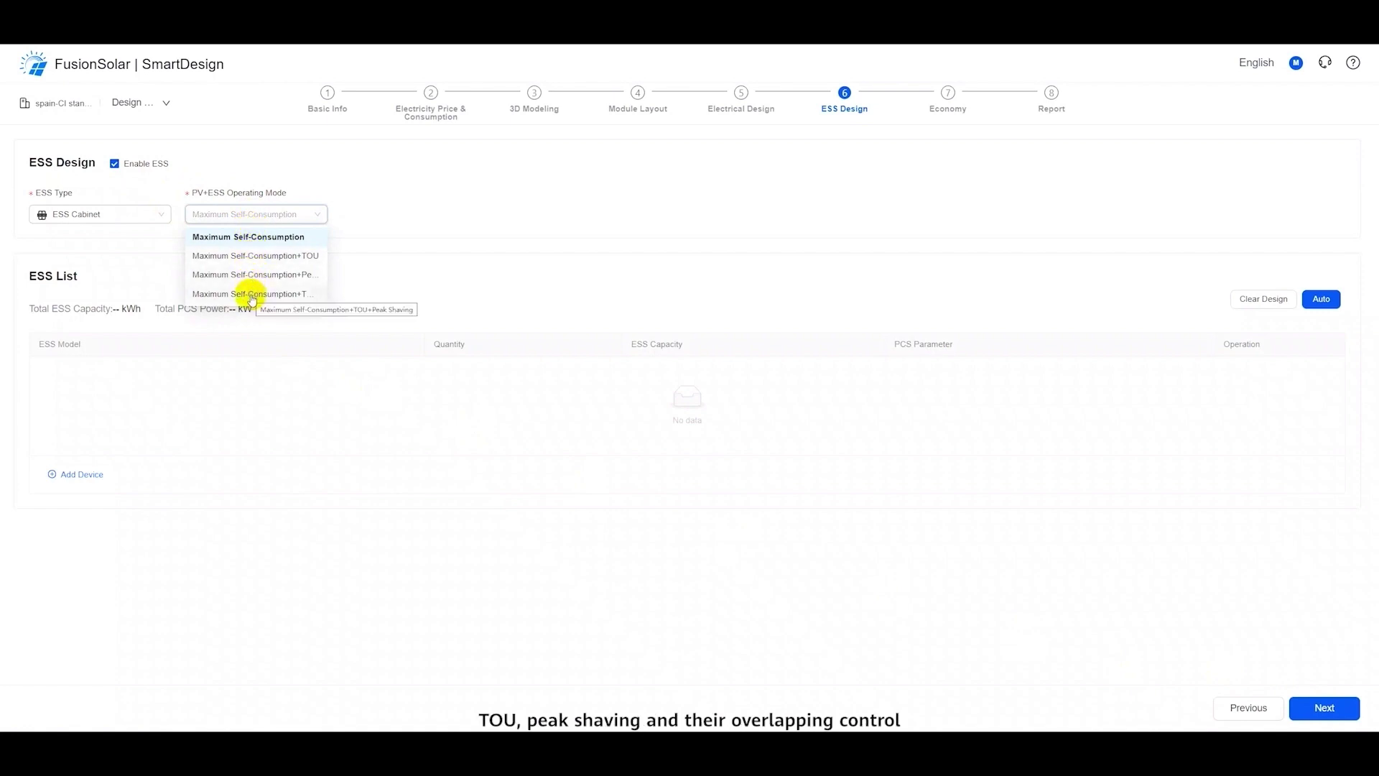
pyautogui.click(250, 296)
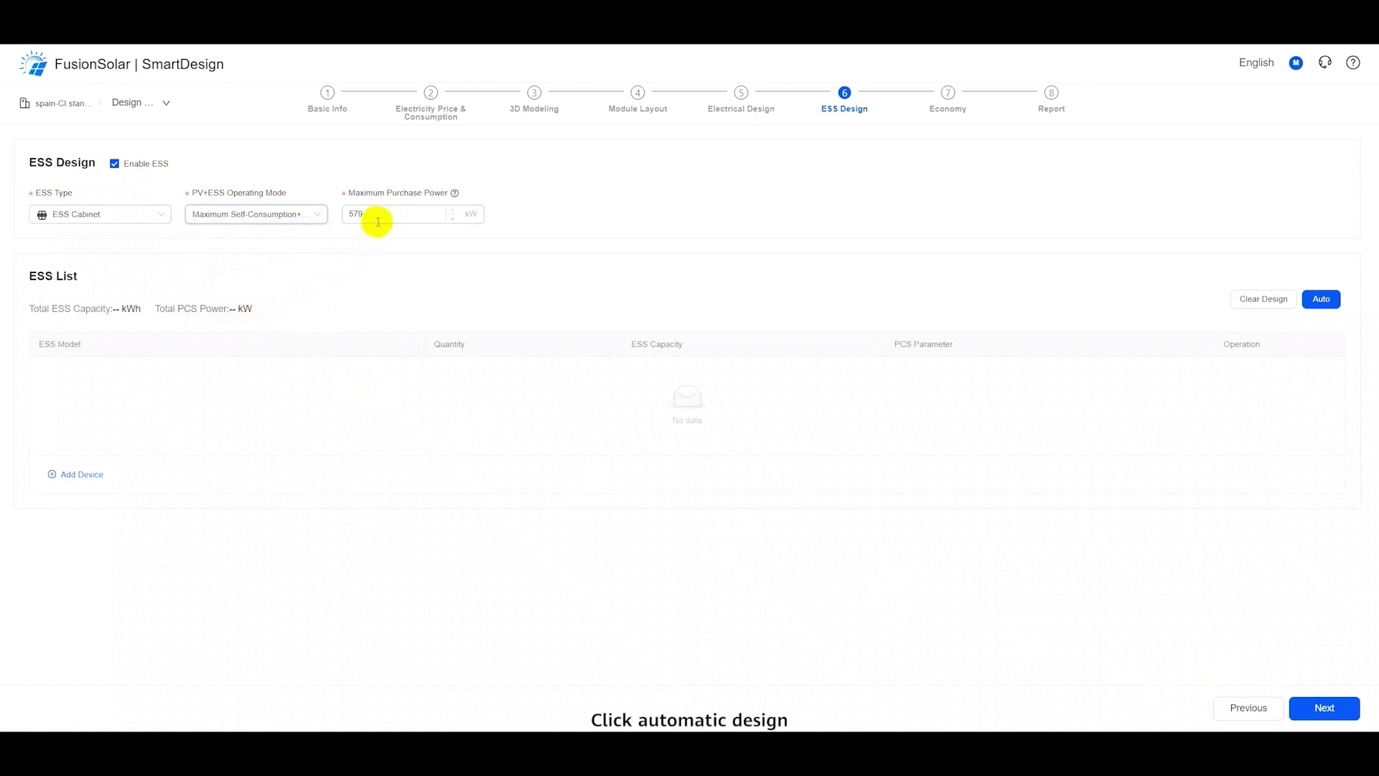
pyautogui.click(1321, 299)
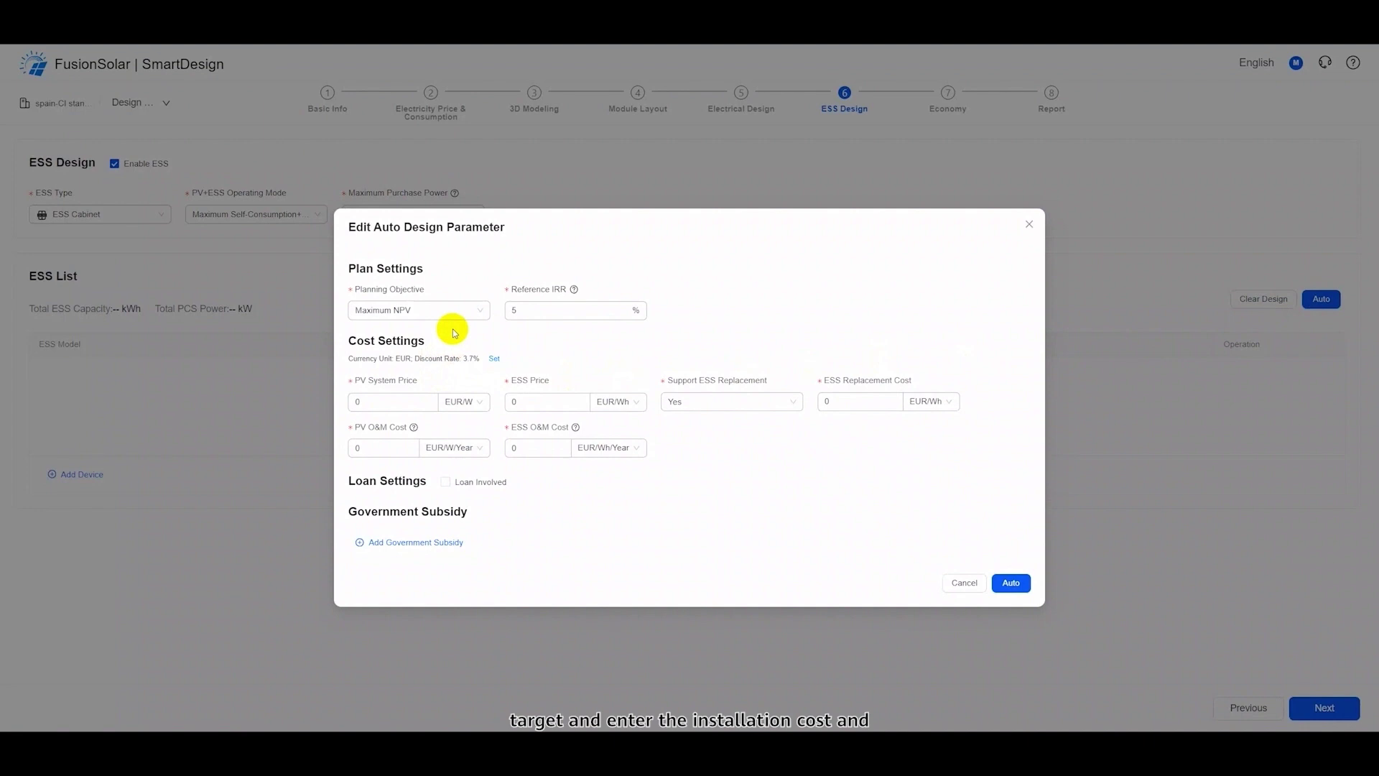
# Step: Set PV 0.645 EUR/W, ESS 0.39 EUR/Wh, no replacement, O&M 0.01/0.00, then auto-size storage
pyautogui.write('5')
pyautogui.click(527, 400)
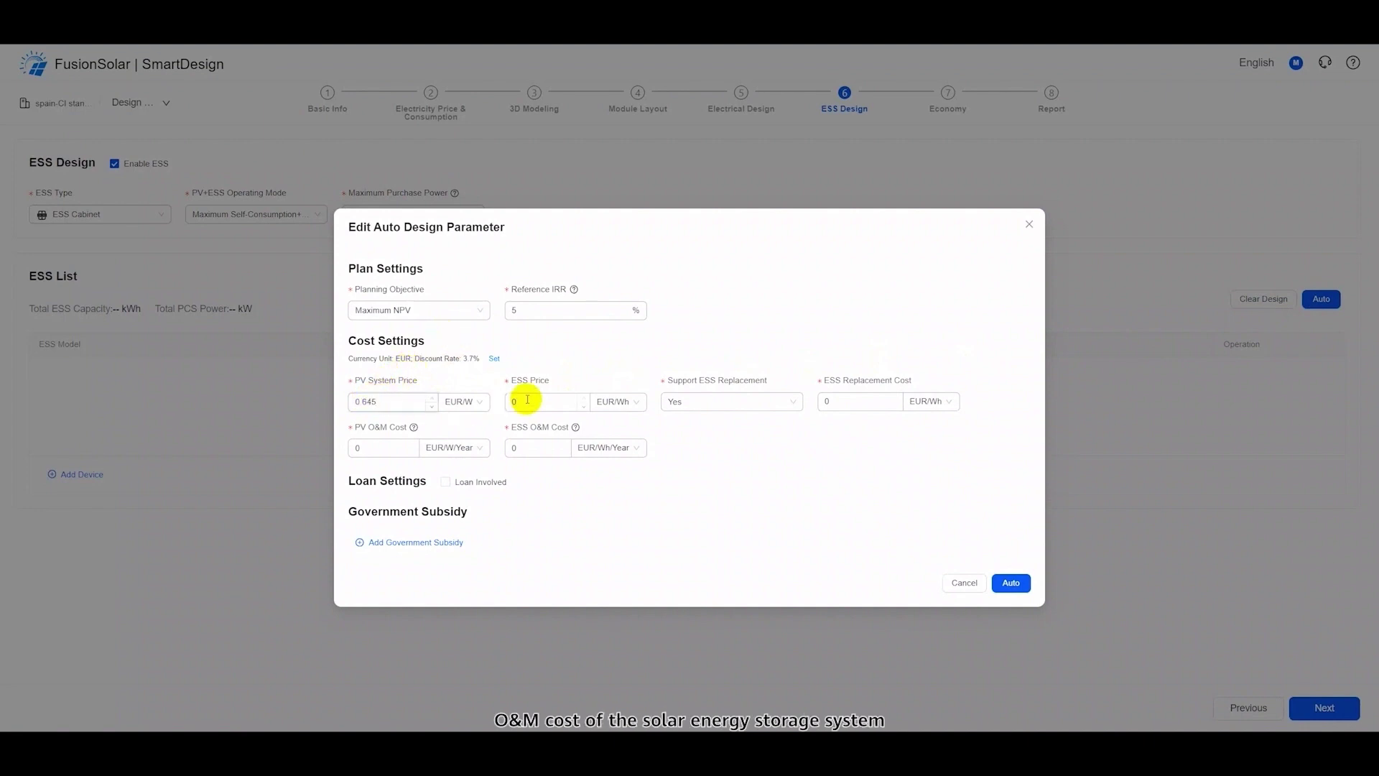
pyautogui.write('.39')
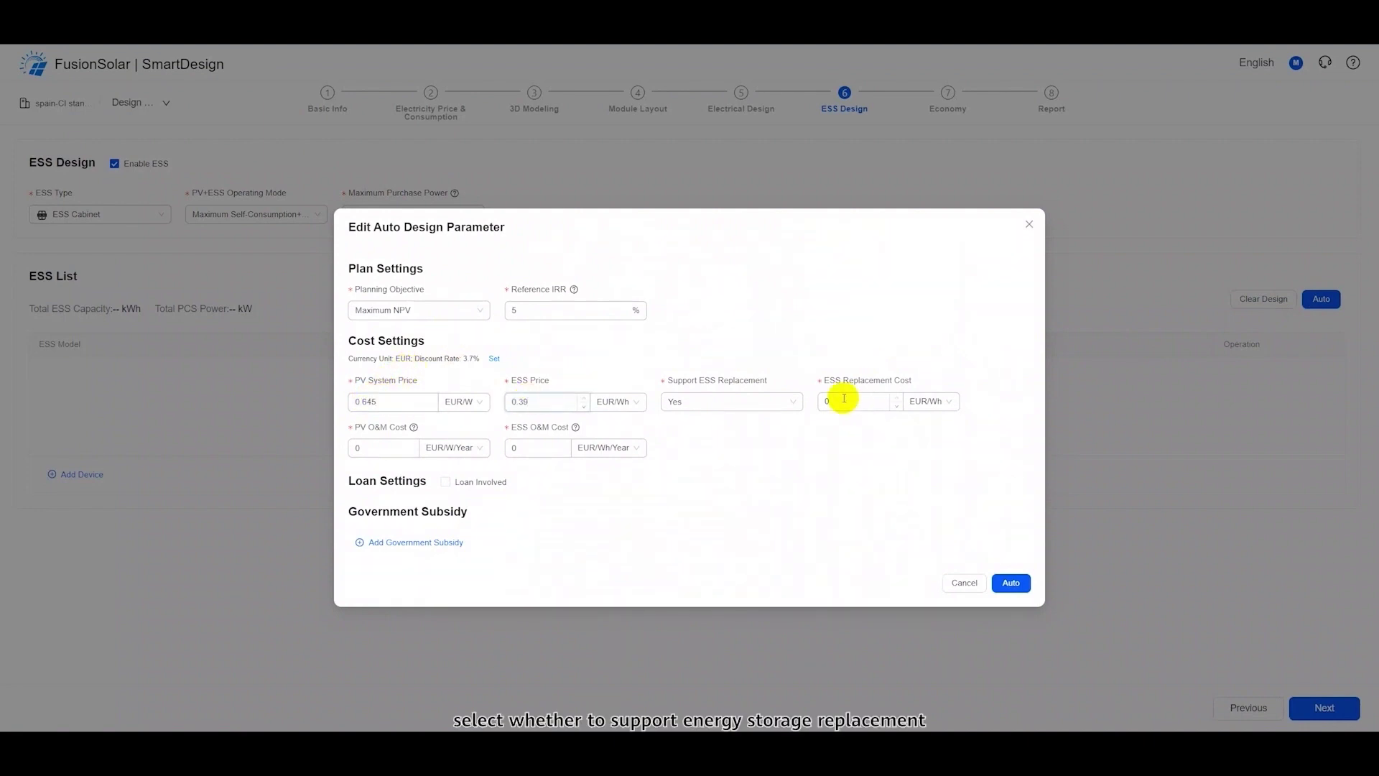
pyautogui.click(754, 401)
pyautogui.click(739, 440)
pyautogui.click(365, 448)
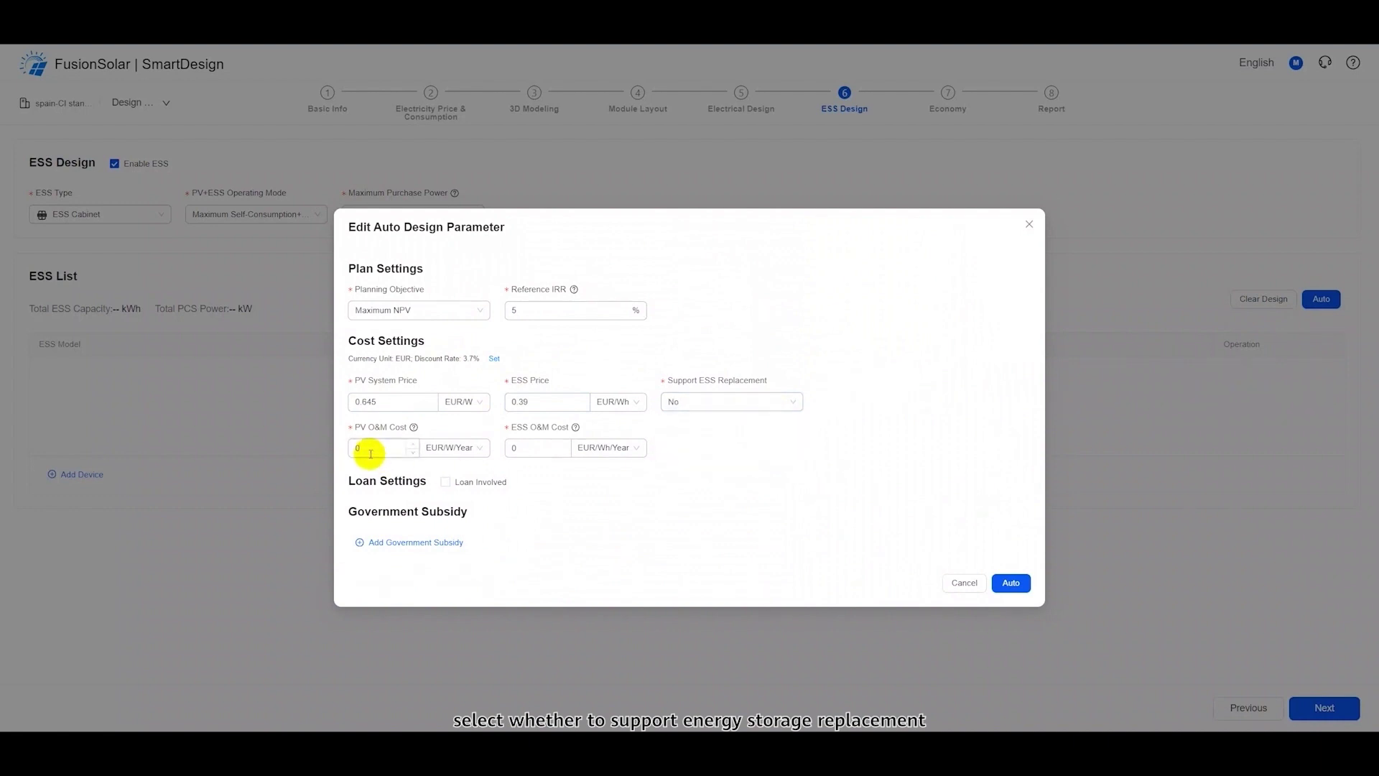
pyautogui.write('.01')
pyautogui.click(524, 448)
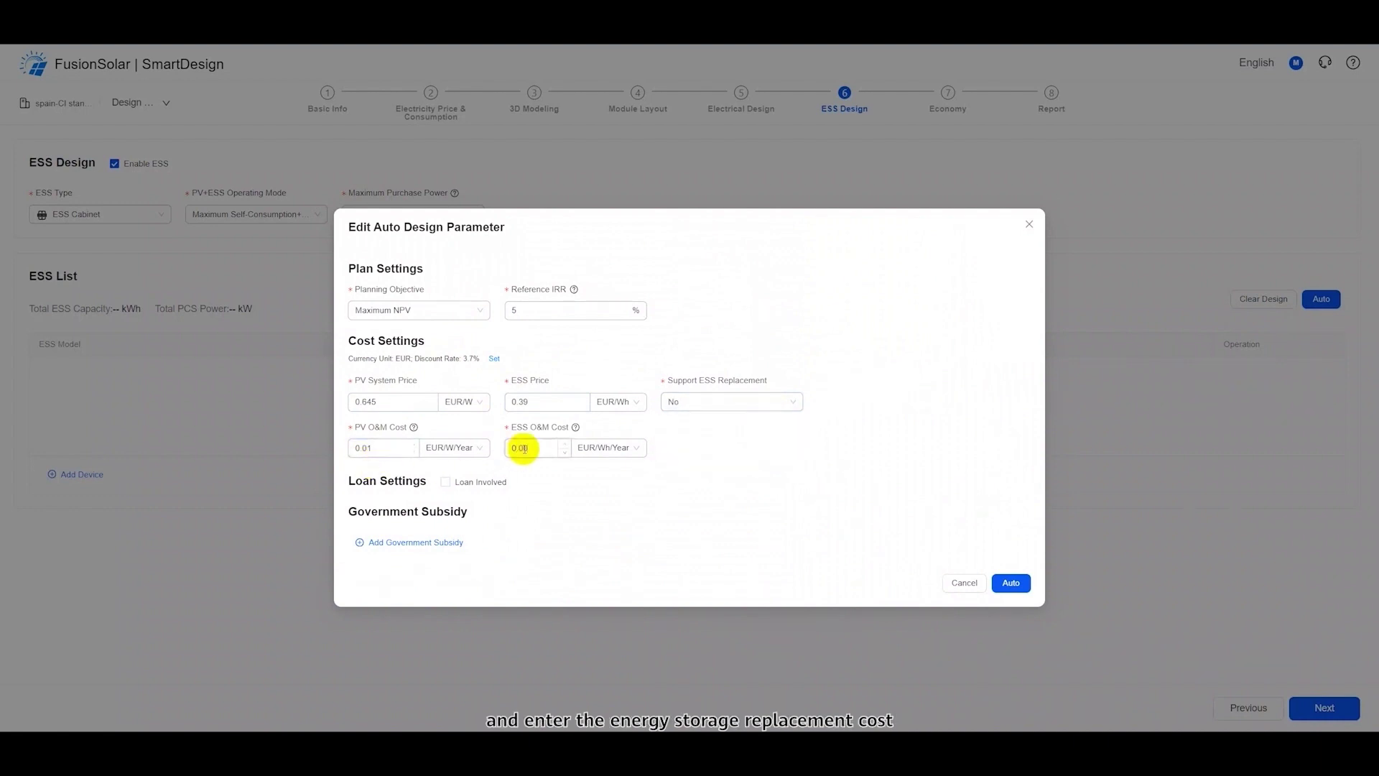
pyautogui.write('.008')
pyautogui.click(1009, 583)
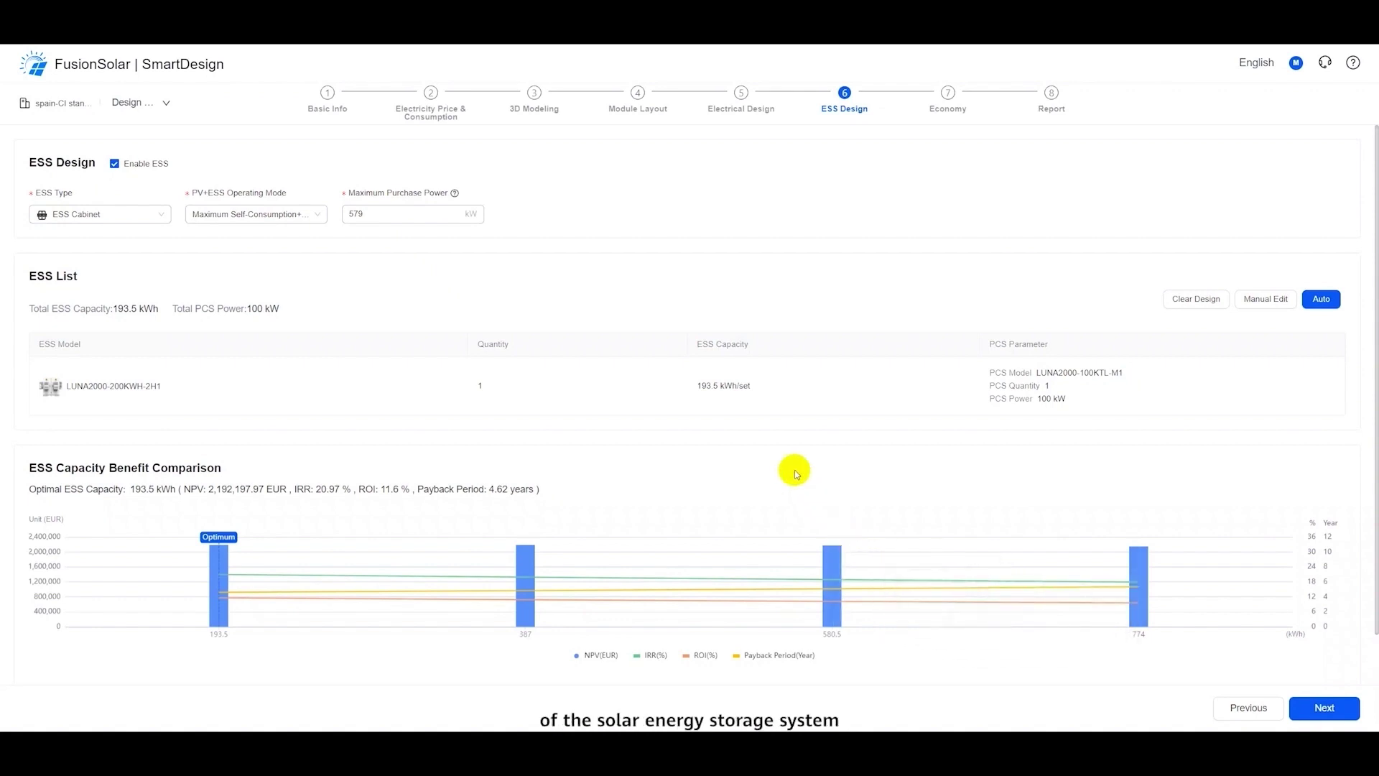
# Step: Accept the single LUNA2000-200KWH-2H1 cabinet (193.5 kWh) and proceed to Economy
pyautogui.scroll(-1, 790, 460)
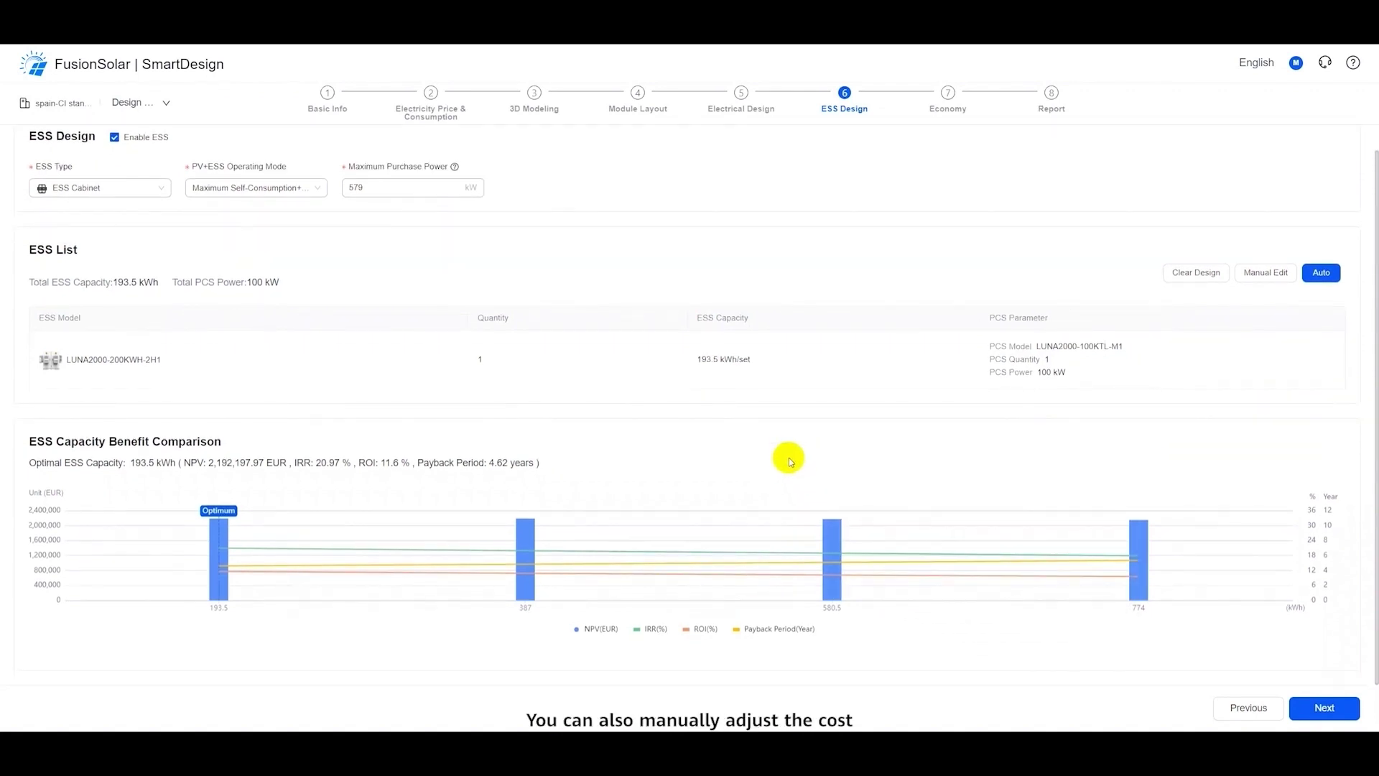
pyautogui.click(1321, 708)
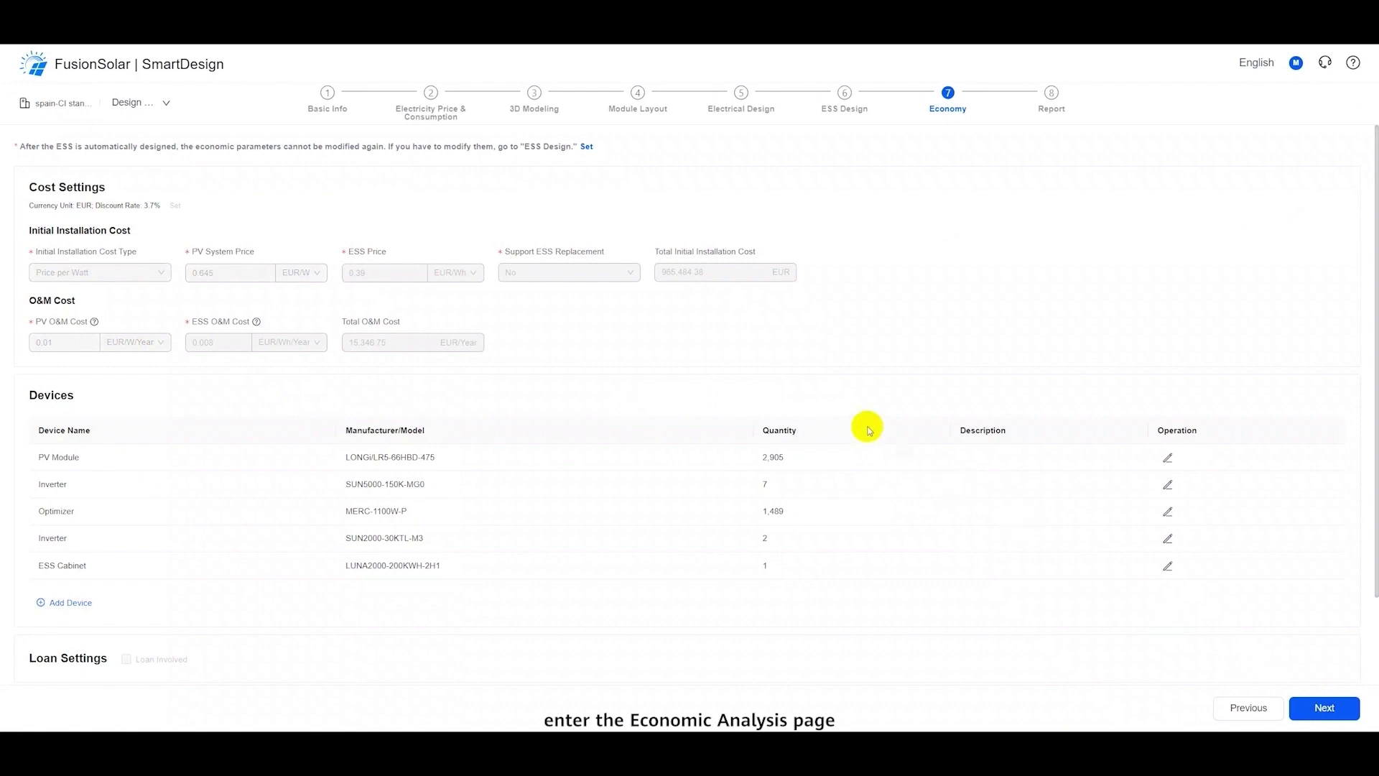
# Step: Review Economy cost settings and device list, then generate the spain-CI standard report
pyautogui.scroll(-2, 790, 327)
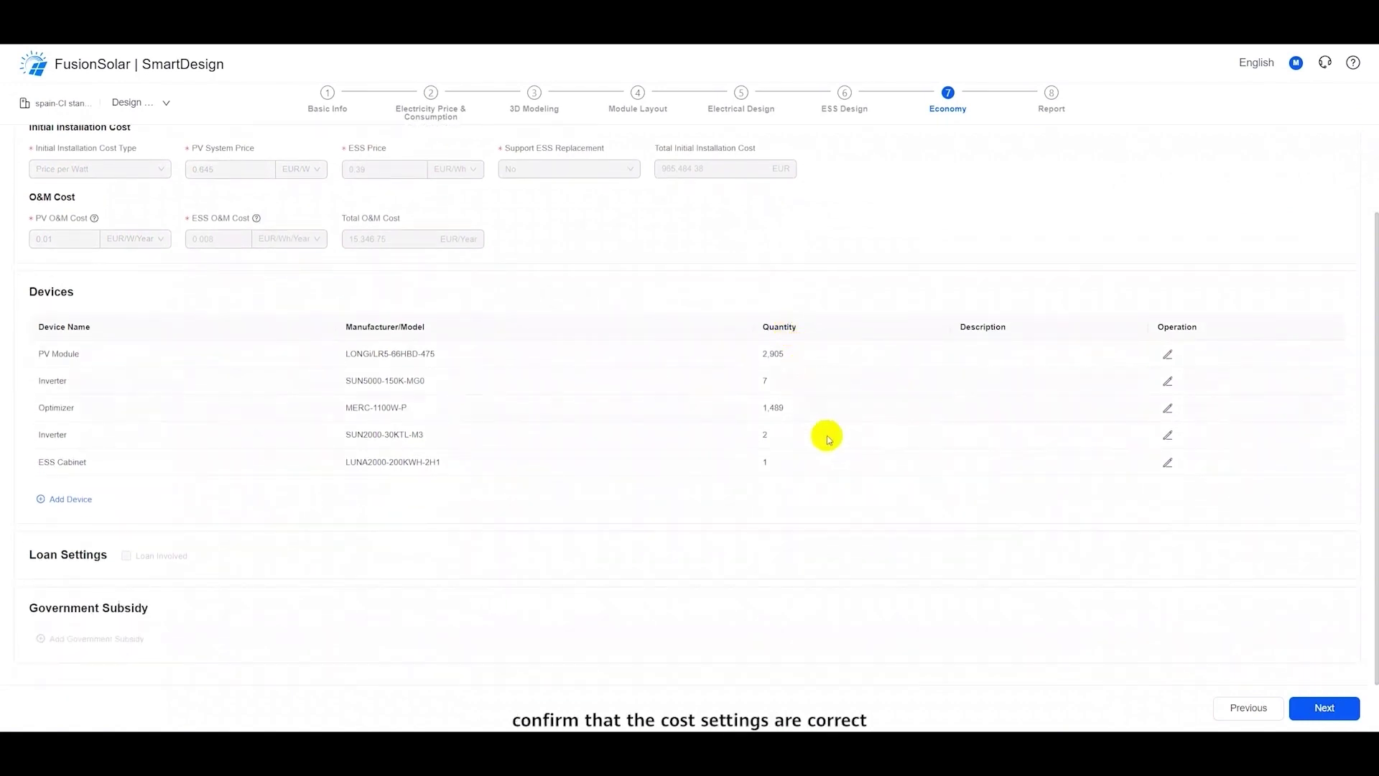
pyautogui.click(1316, 709)
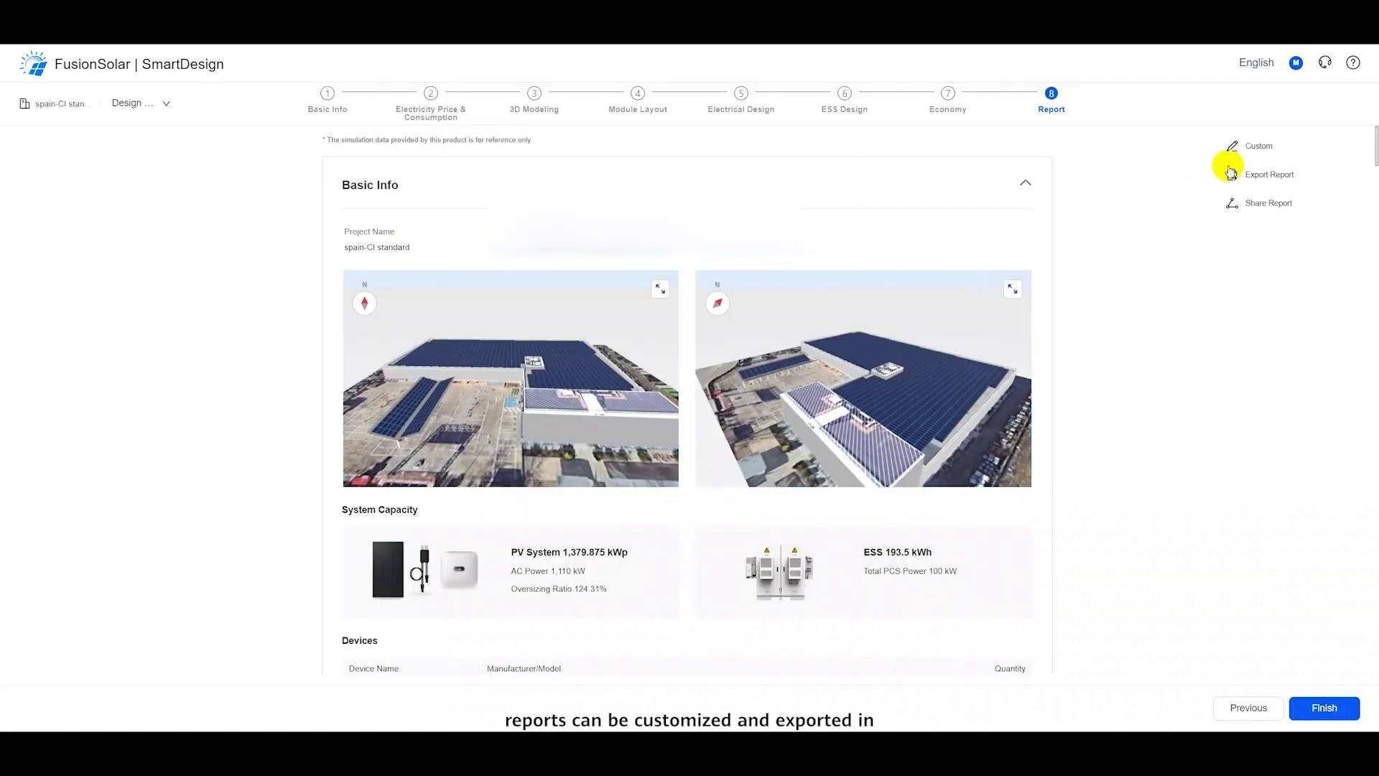
# Step: Leave report sections unchanged and re-orbit the second 3D snapshot to a top-down roof view
pyautogui.click(1259, 147)
pyautogui.click(772, 628)
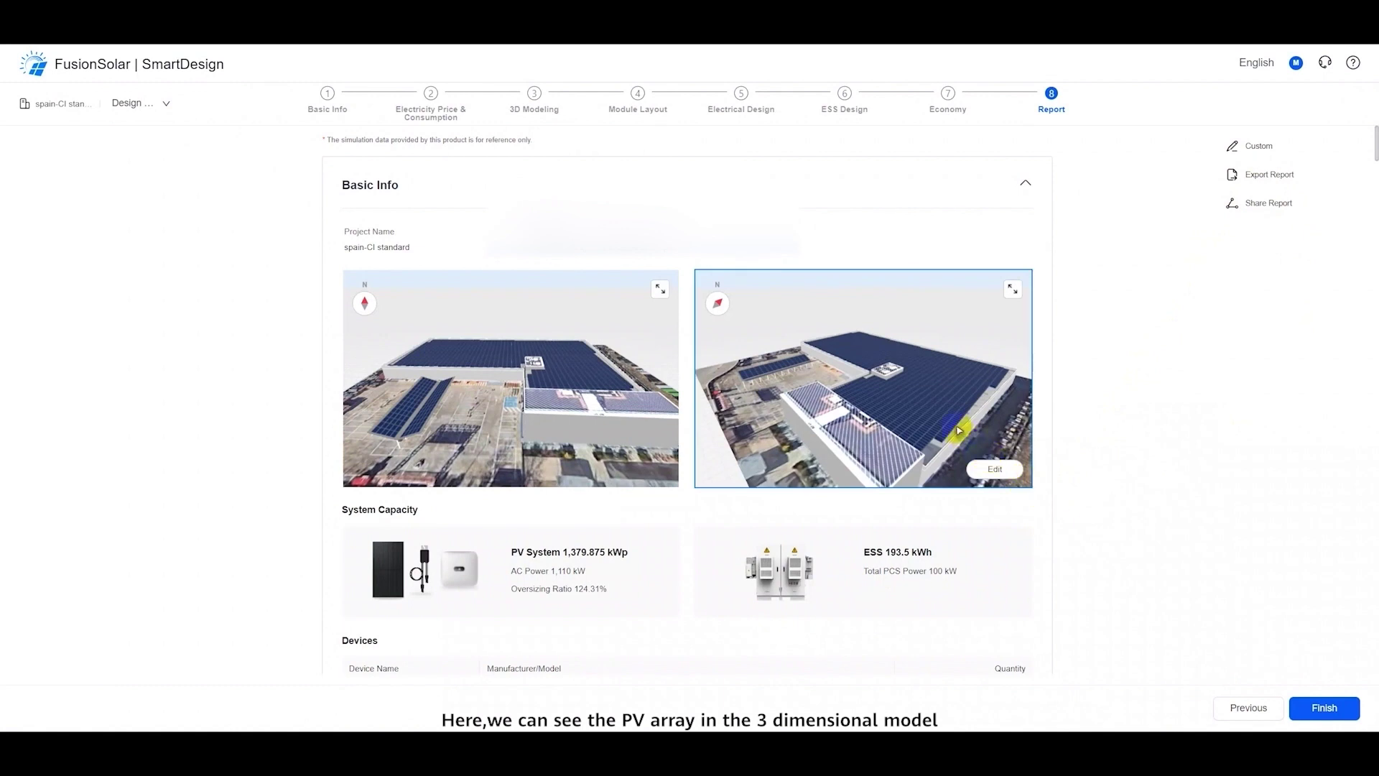
pyautogui.click(991, 471)
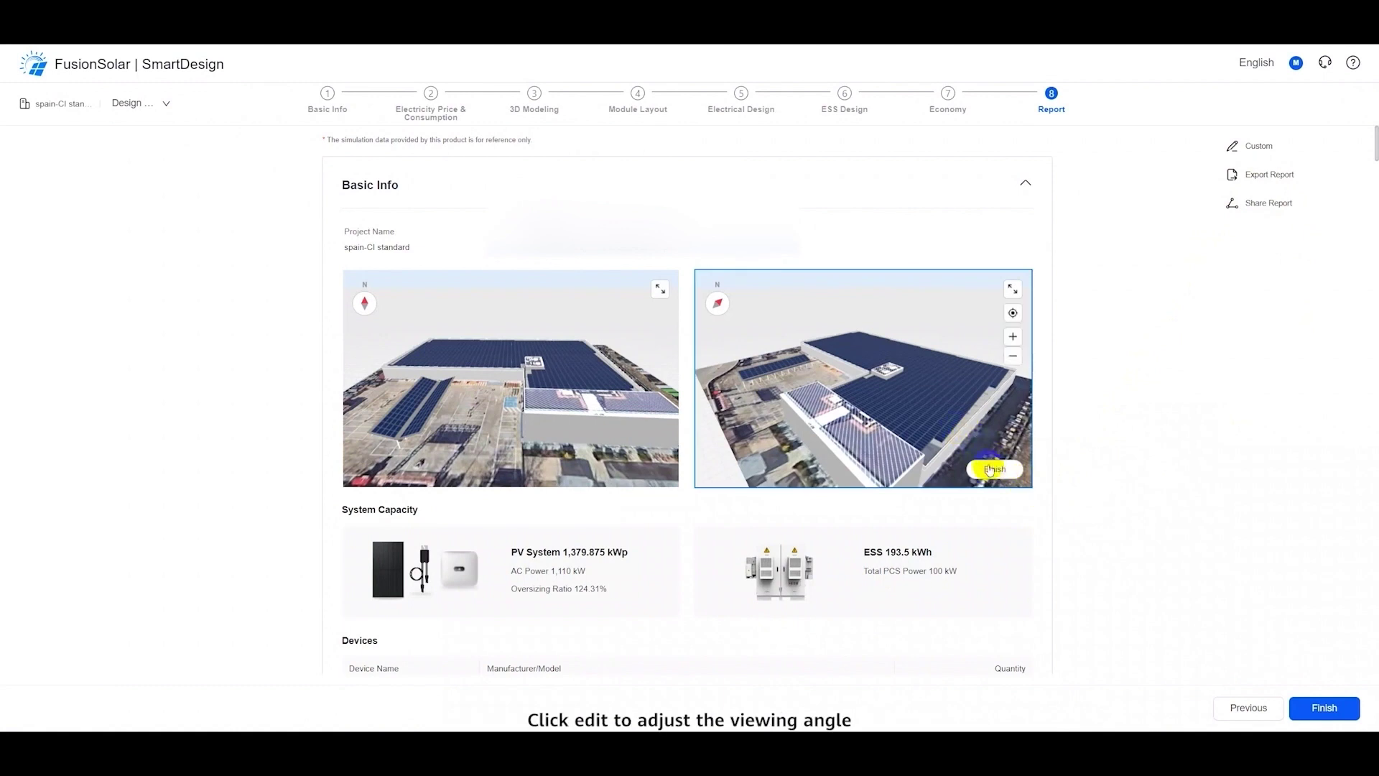
pyautogui.moveTo(763, 357); pyautogui.dragTo(808, 350)
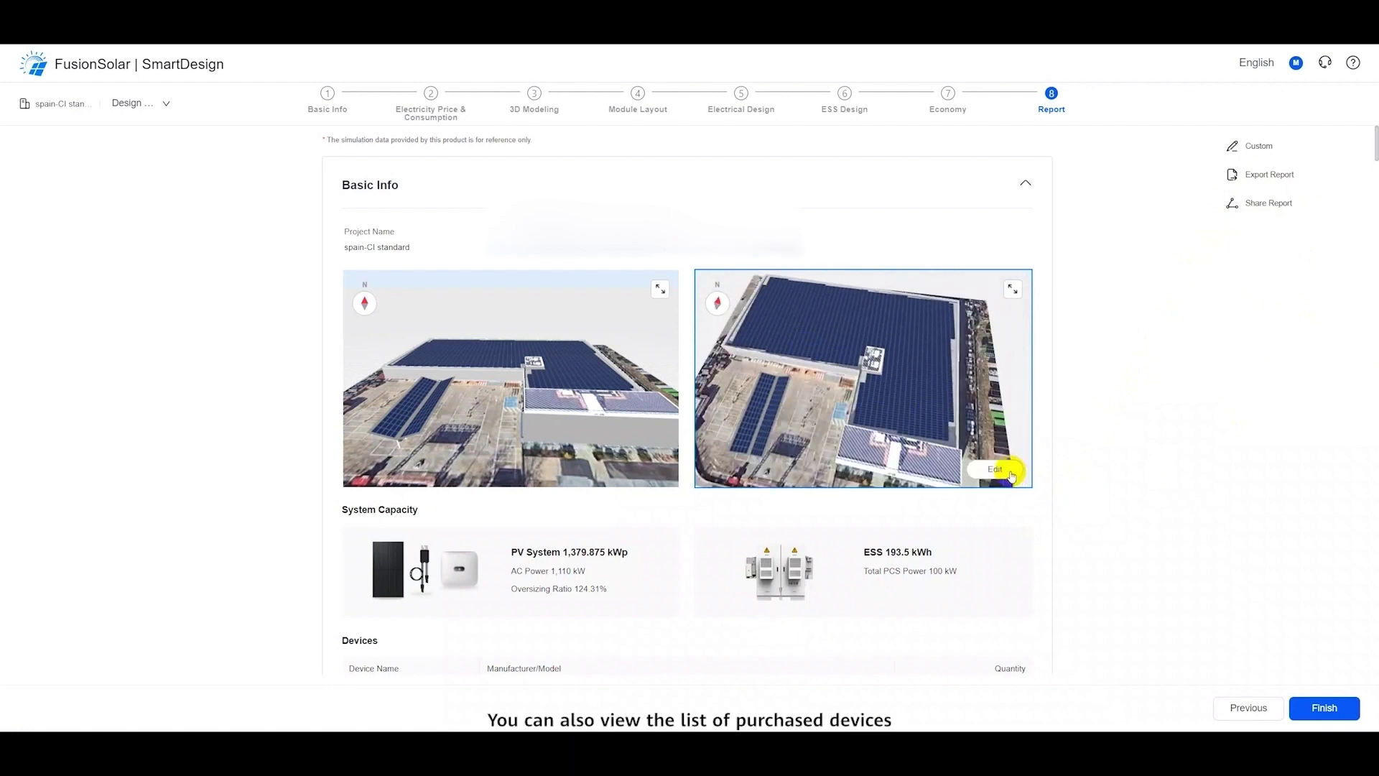
pyautogui.click(994, 467)
pyautogui.scroll(-5, 618, 540)
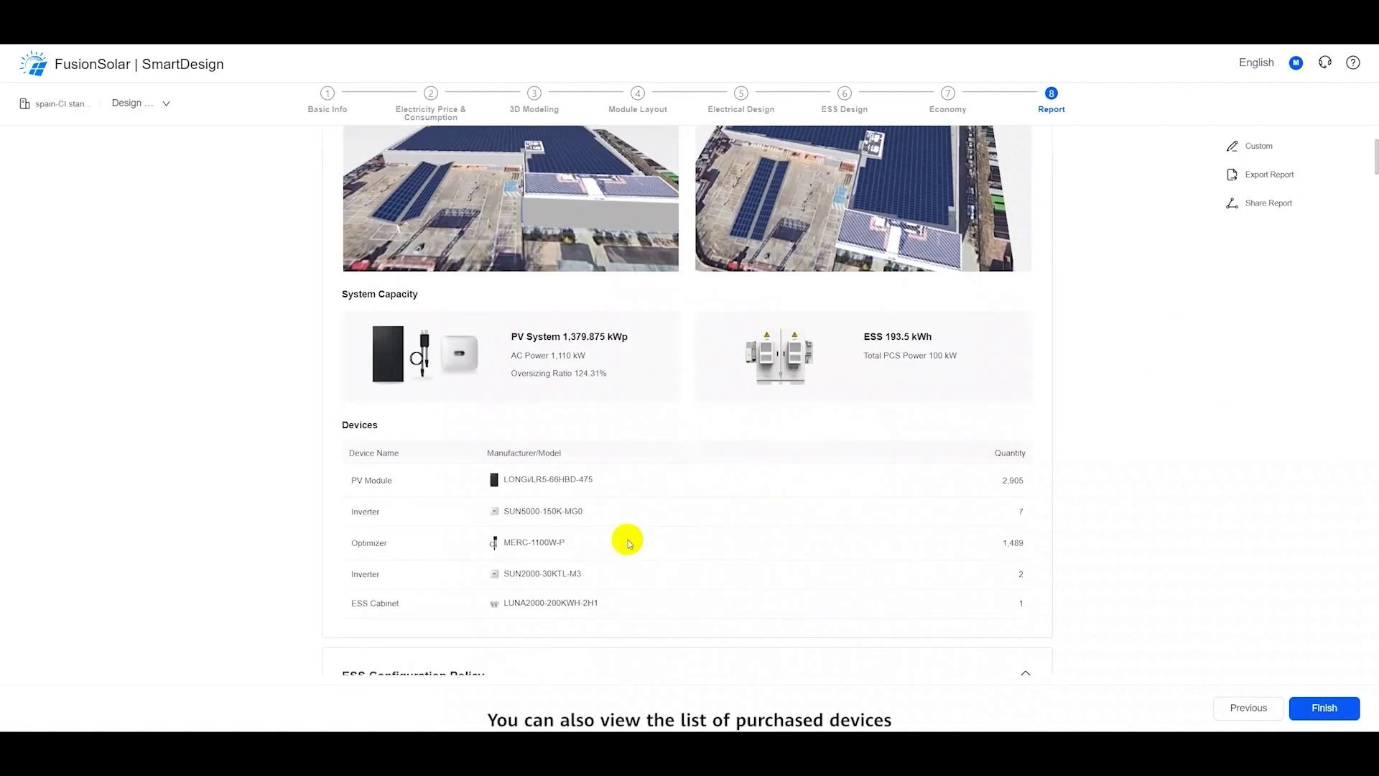
pyautogui.scroll(-11, 628, 544)
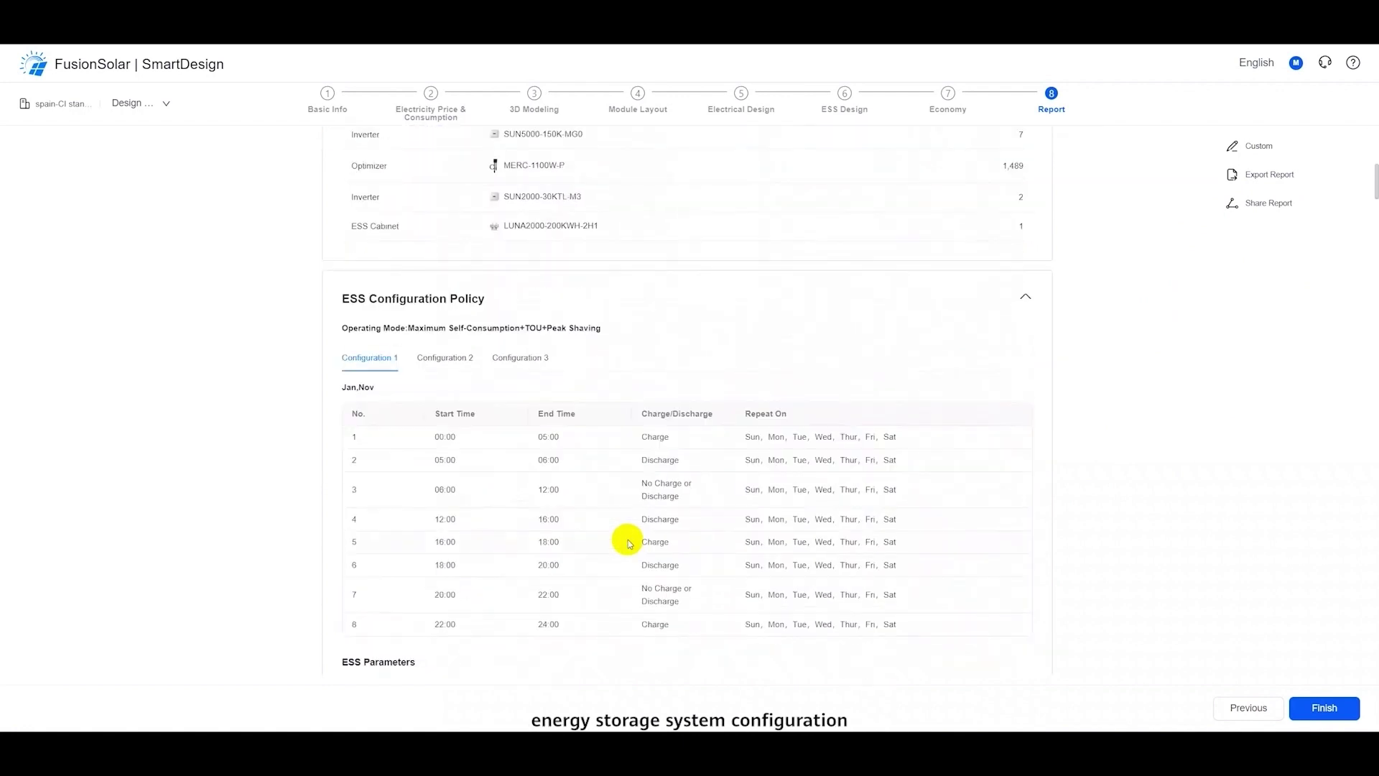
pyautogui.scroll(-8, 628, 544)
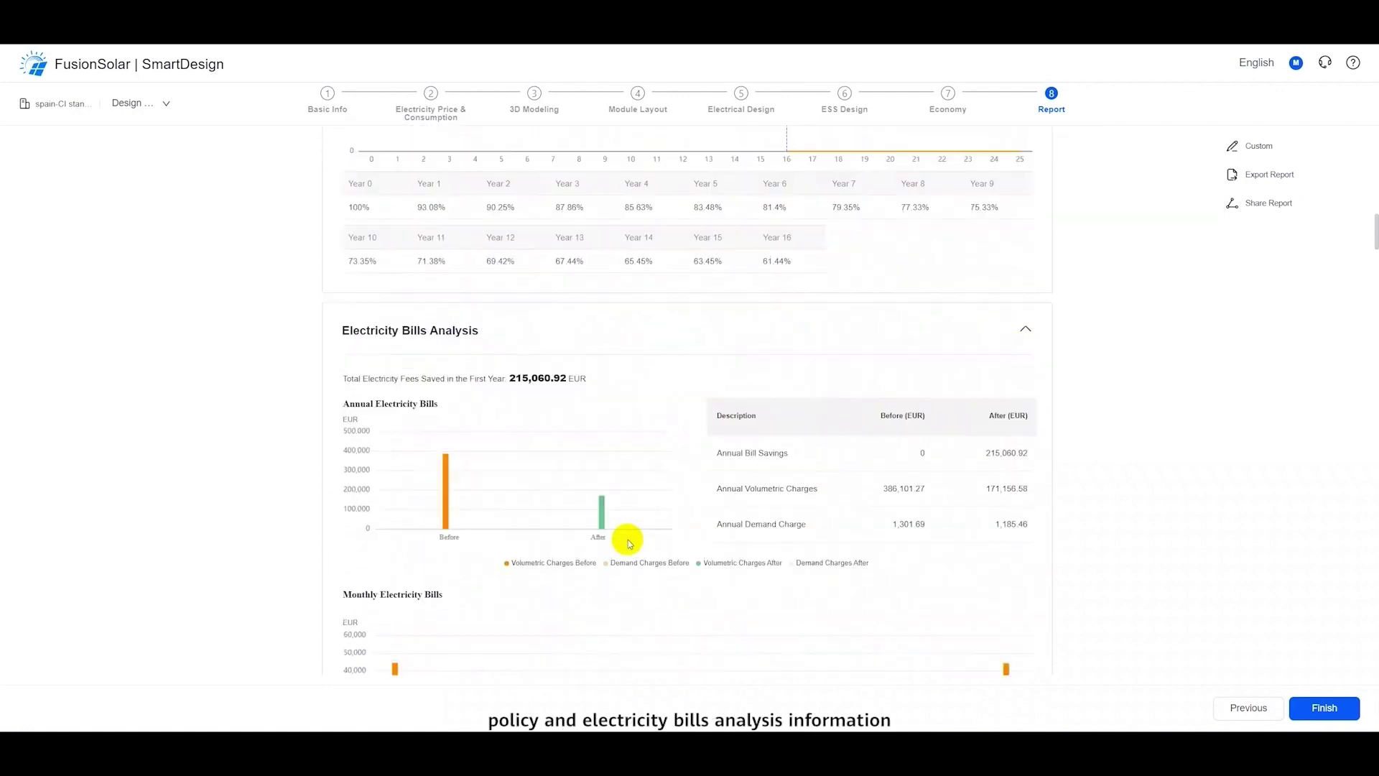
pyautogui.scroll(-3, 627, 543)
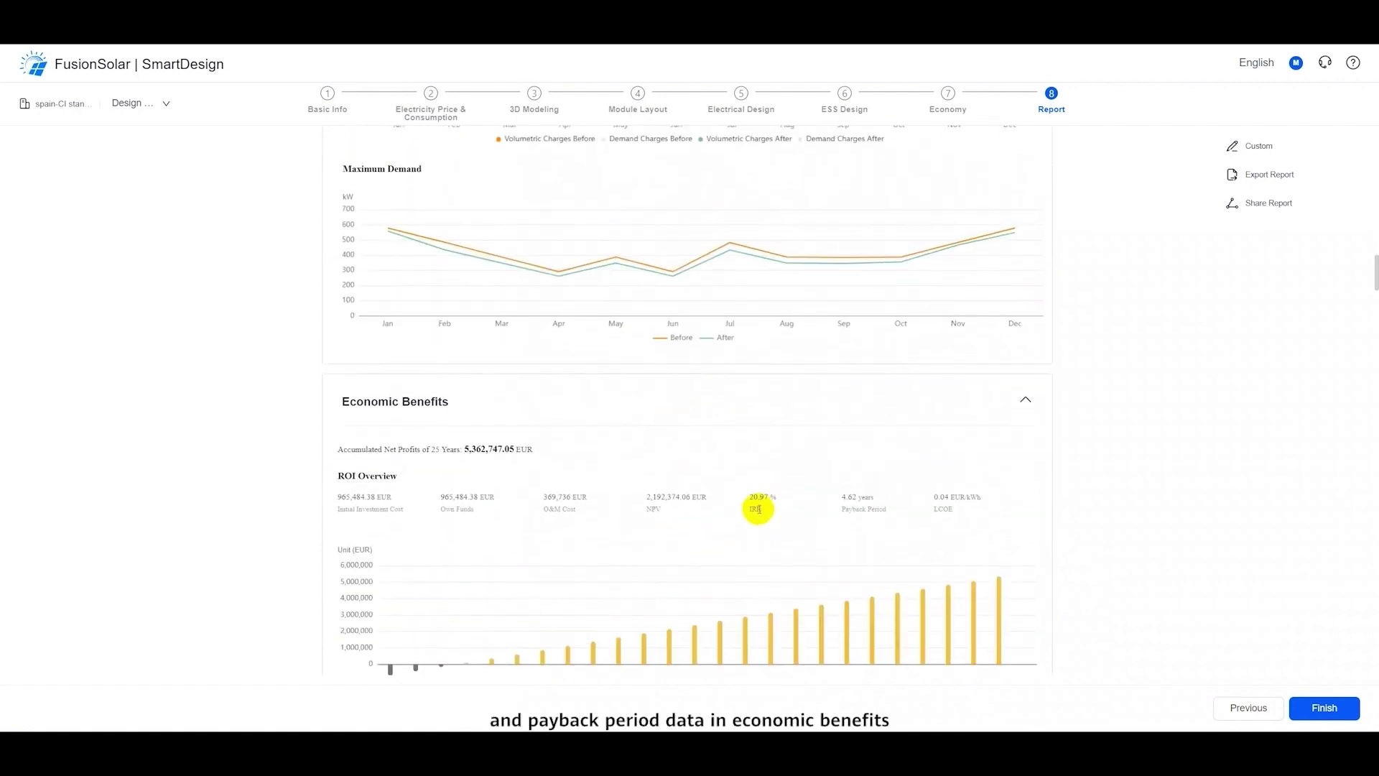
pyautogui.scroll(-2, 854, 501)
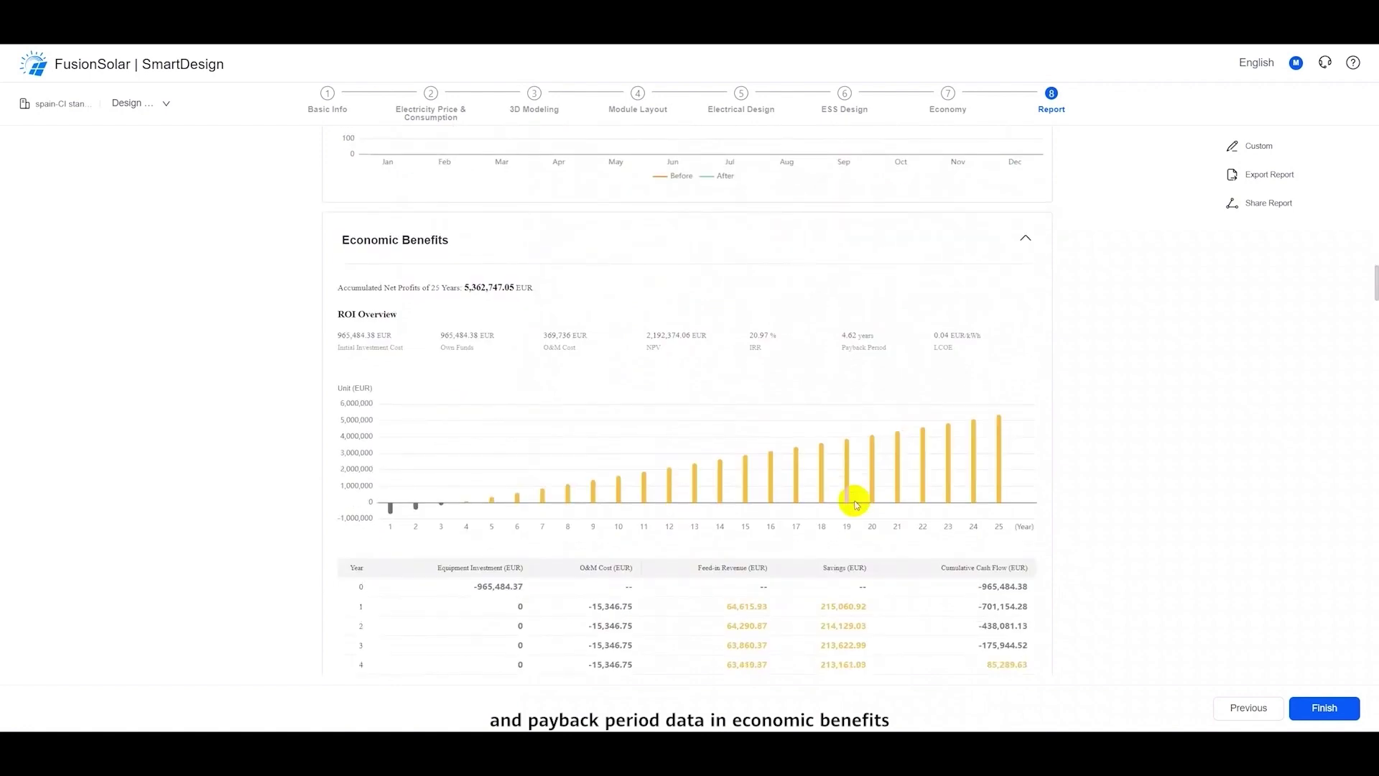
pyautogui.scroll(-2, 855, 502)
pyautogui.scroll(-10, 854, 501)
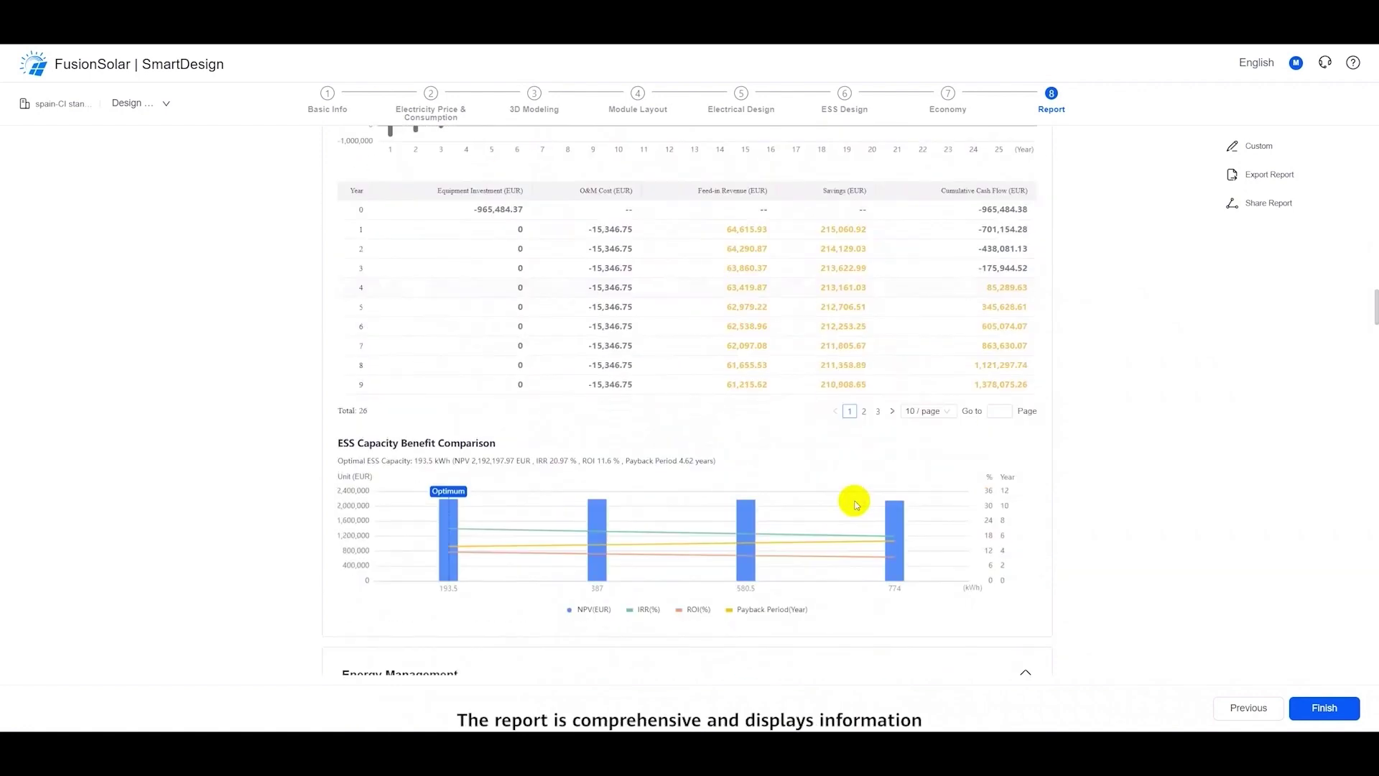
pyautogui.scroll(-10, 856, 504)
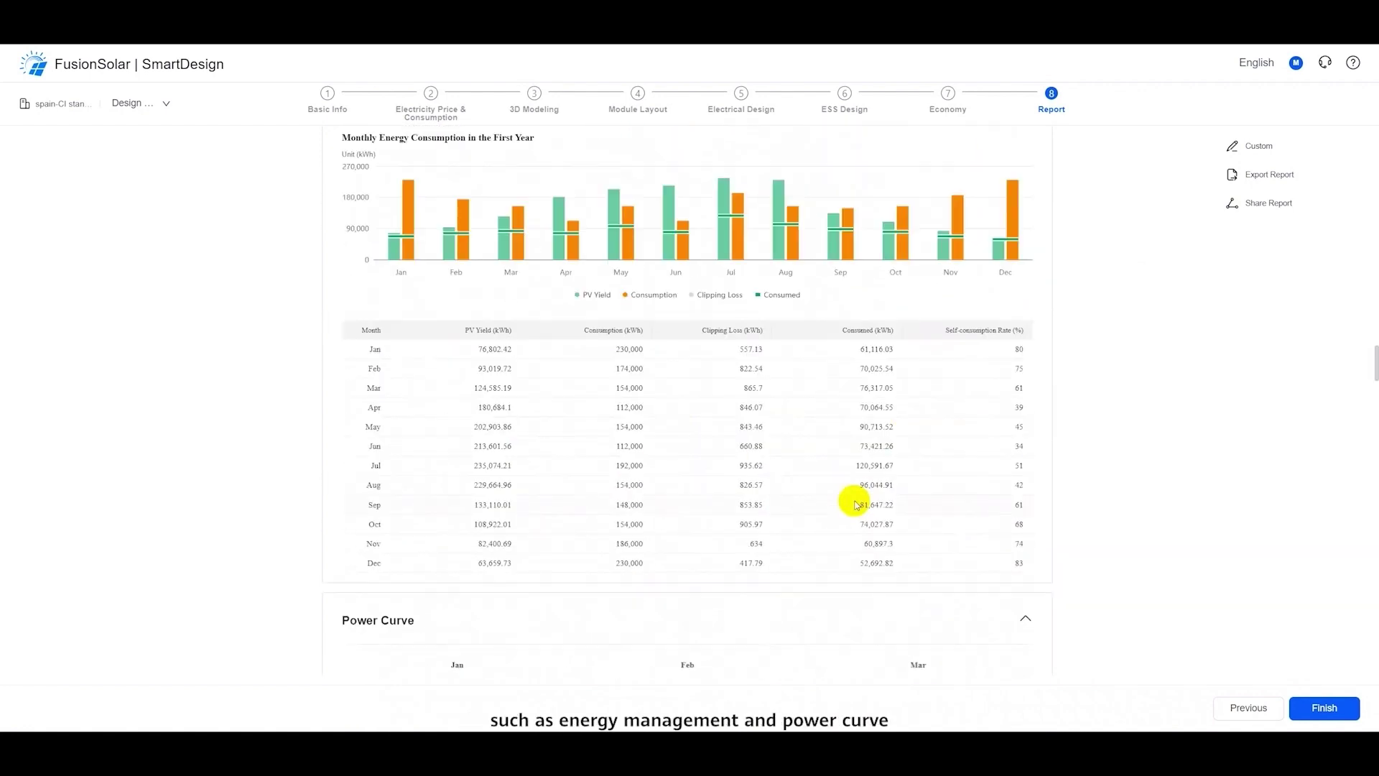
pyautogui.scroll(-12, 1126, 535)
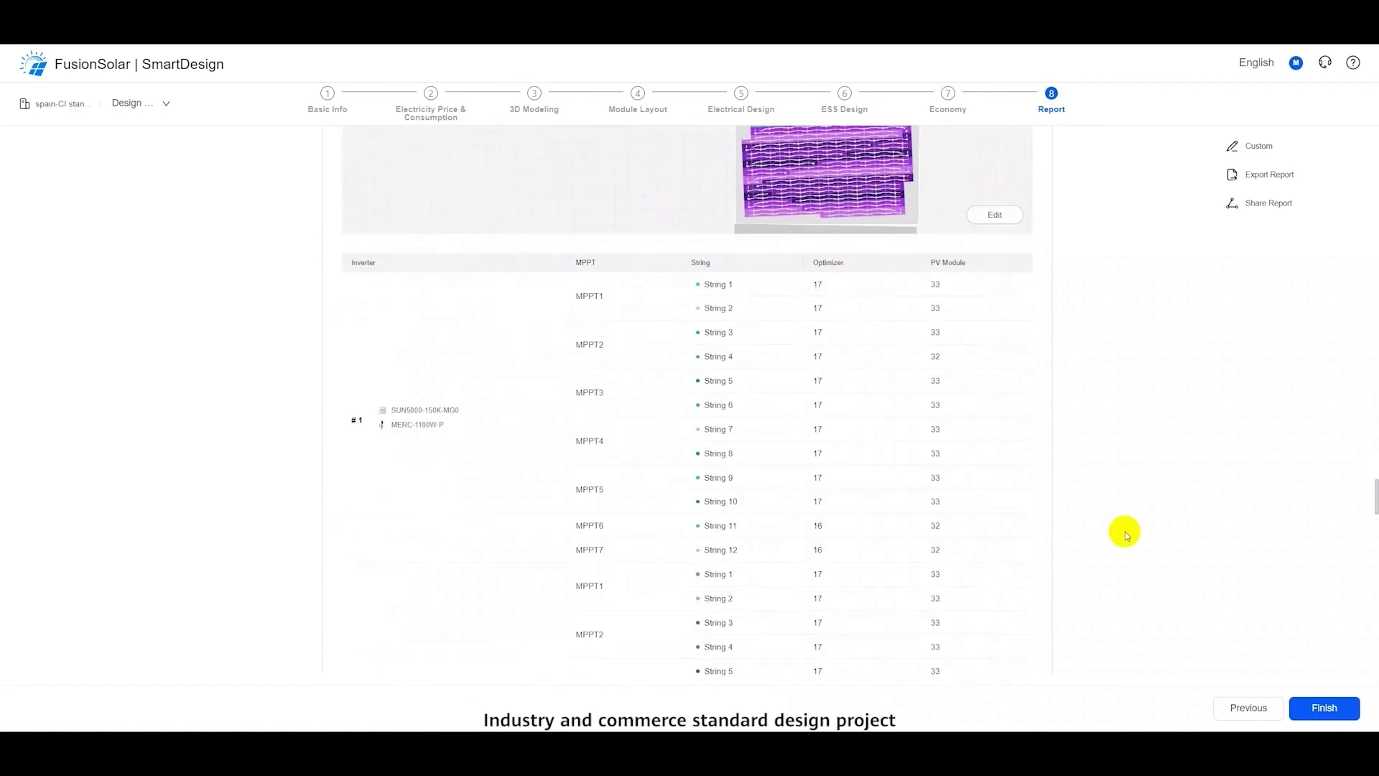